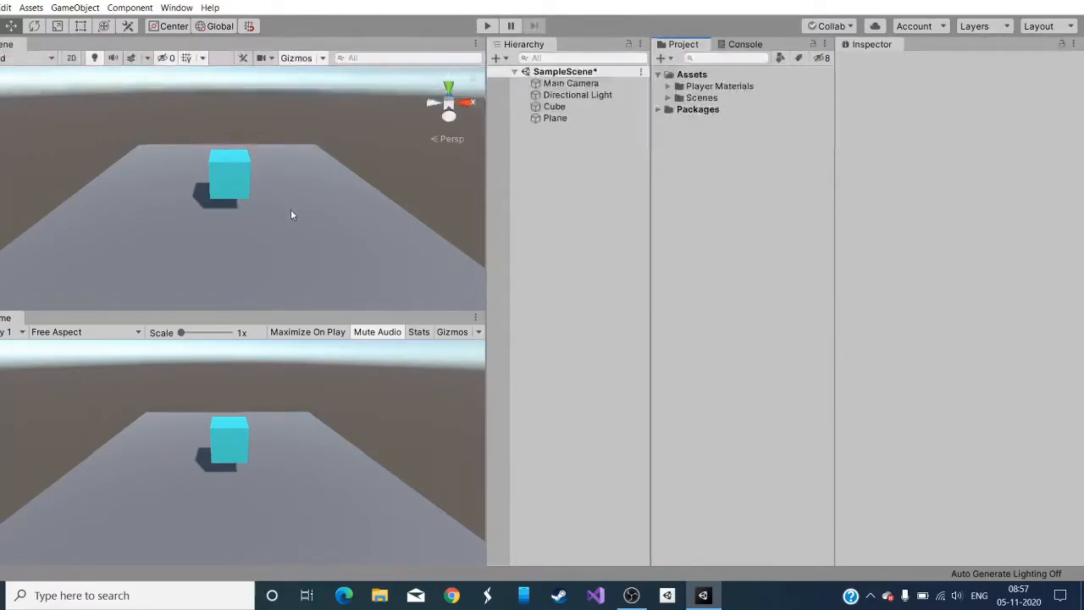
Review the materials in the Player Materials folder and the light types offered for new scene objects
left_click(668, 86)
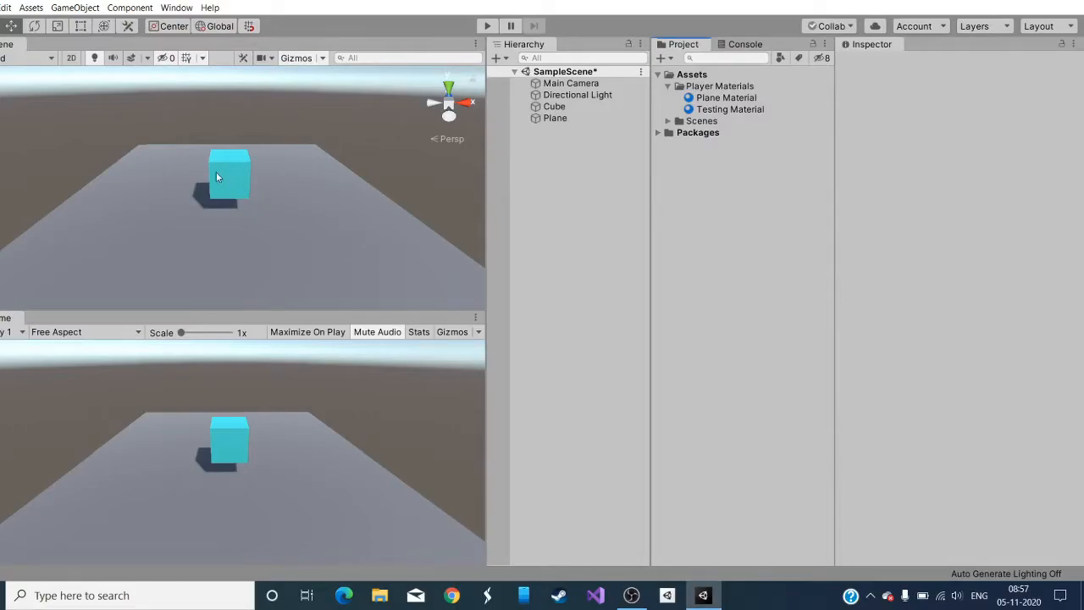
left_click(669, 86)
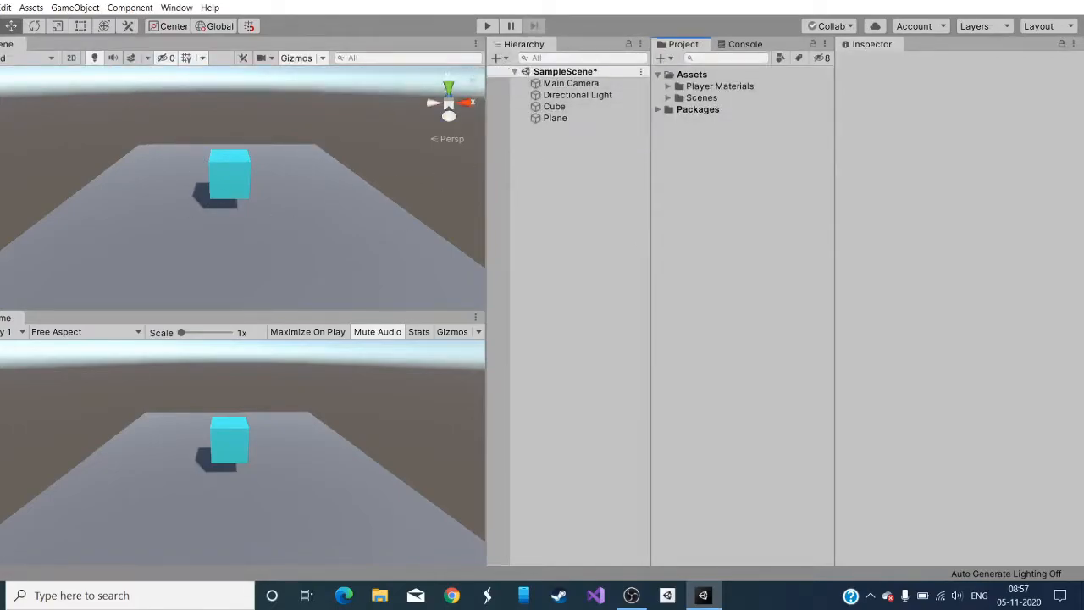
left_click(503, 59)
mouse_move(584, 150)
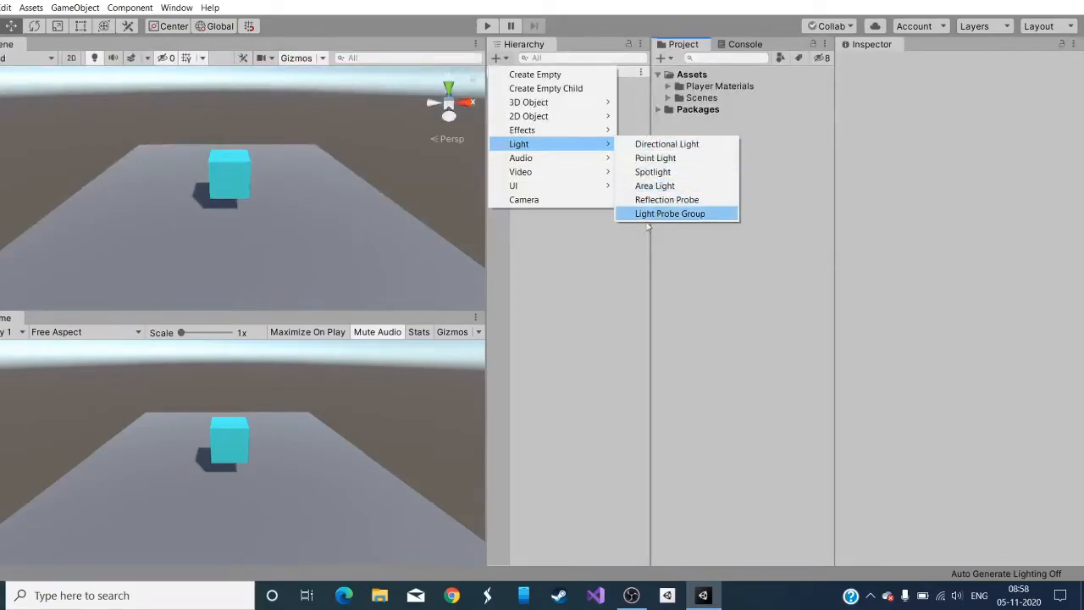
left_click(597, 255)
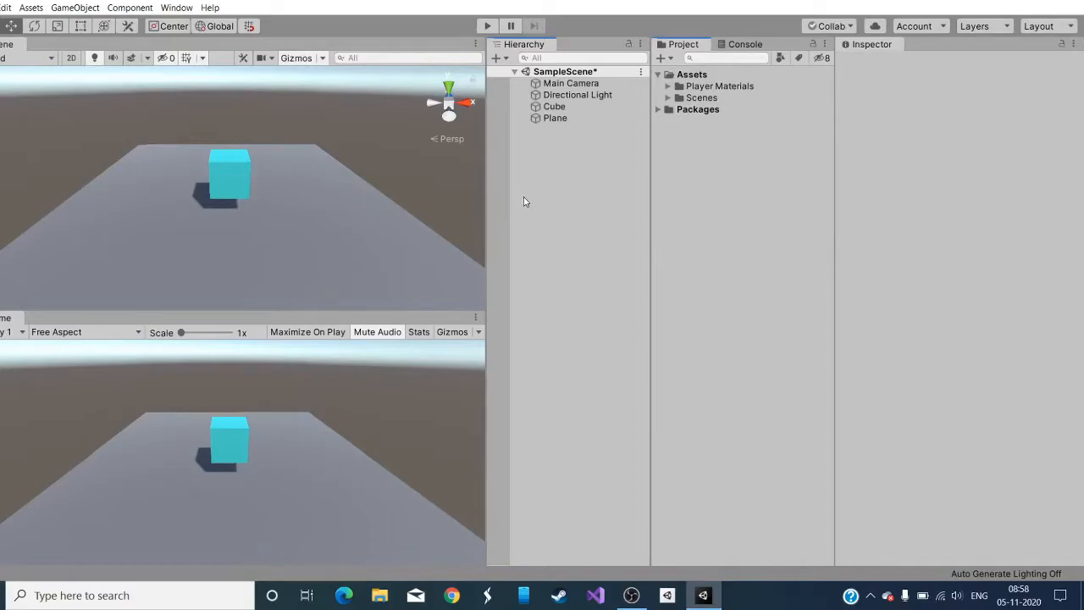
right_click(546, 200)
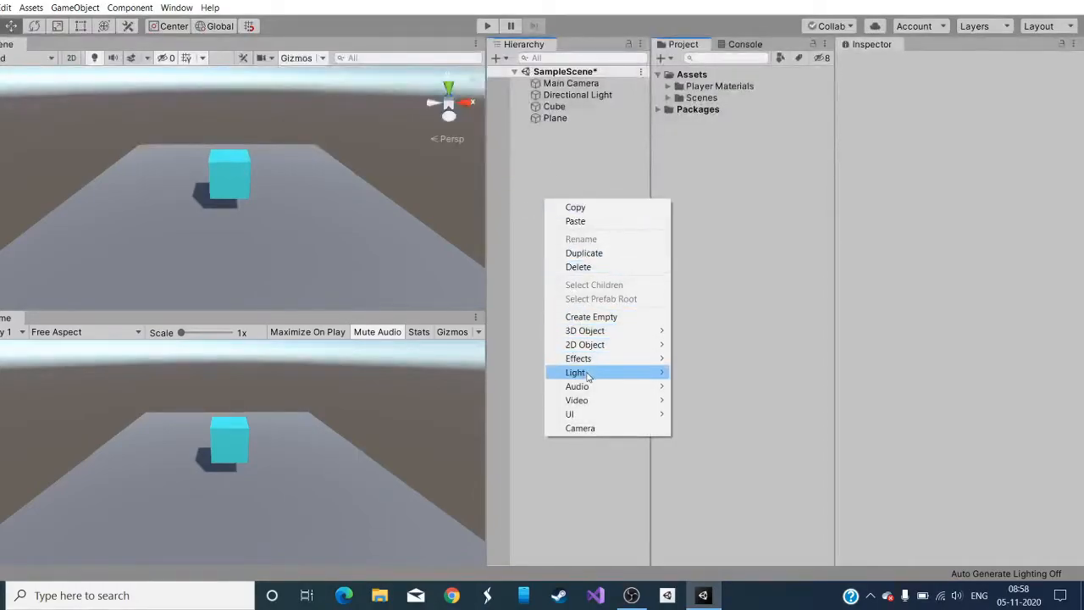
left_click(608, 183)
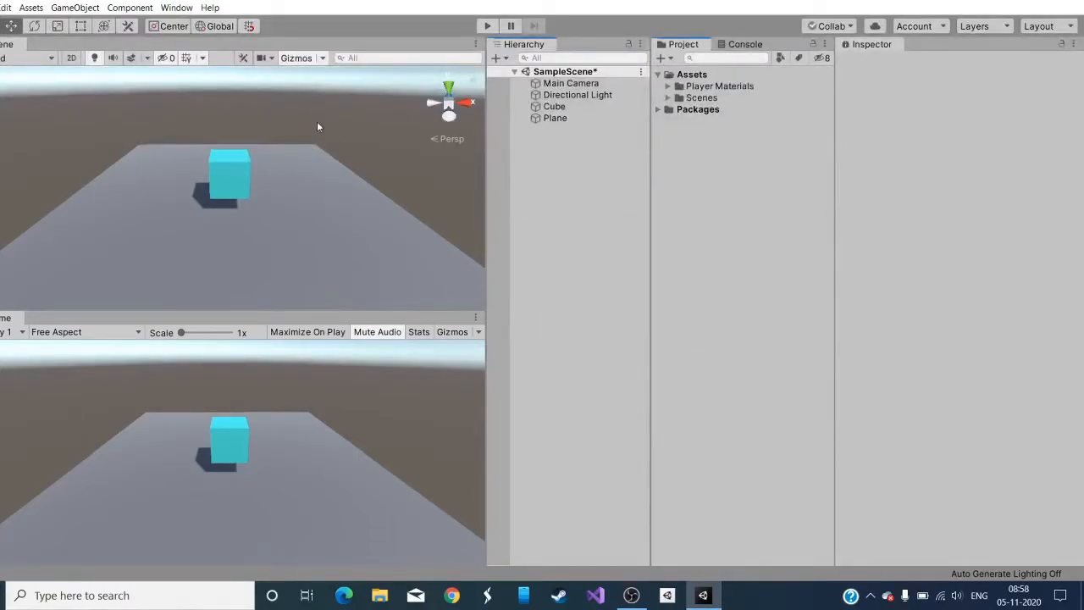
left_click(75, 8)
mouse_move(140, 93)
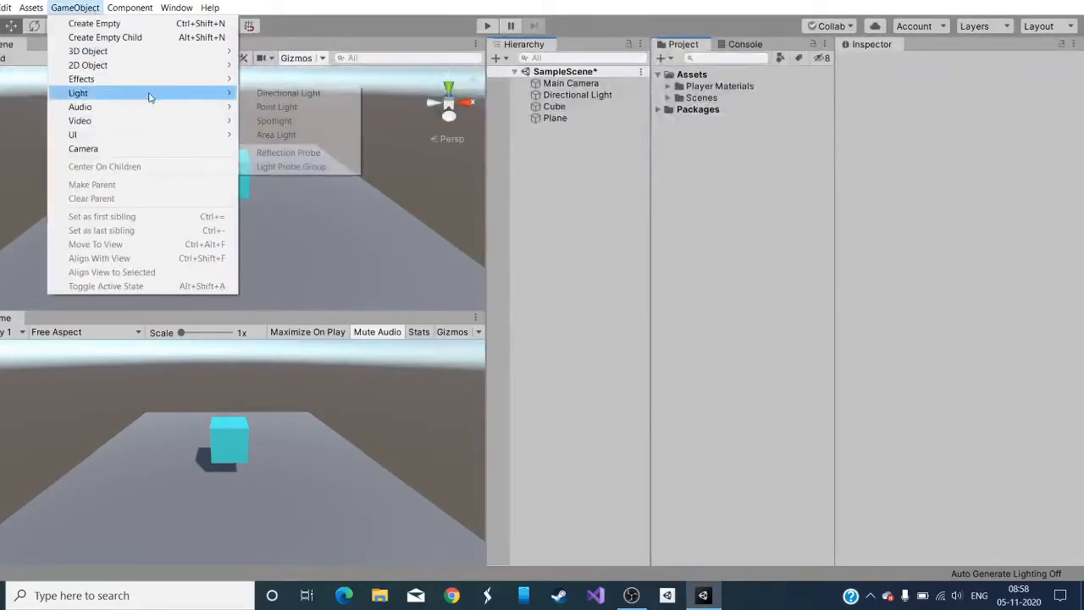
left_click(547, 187)
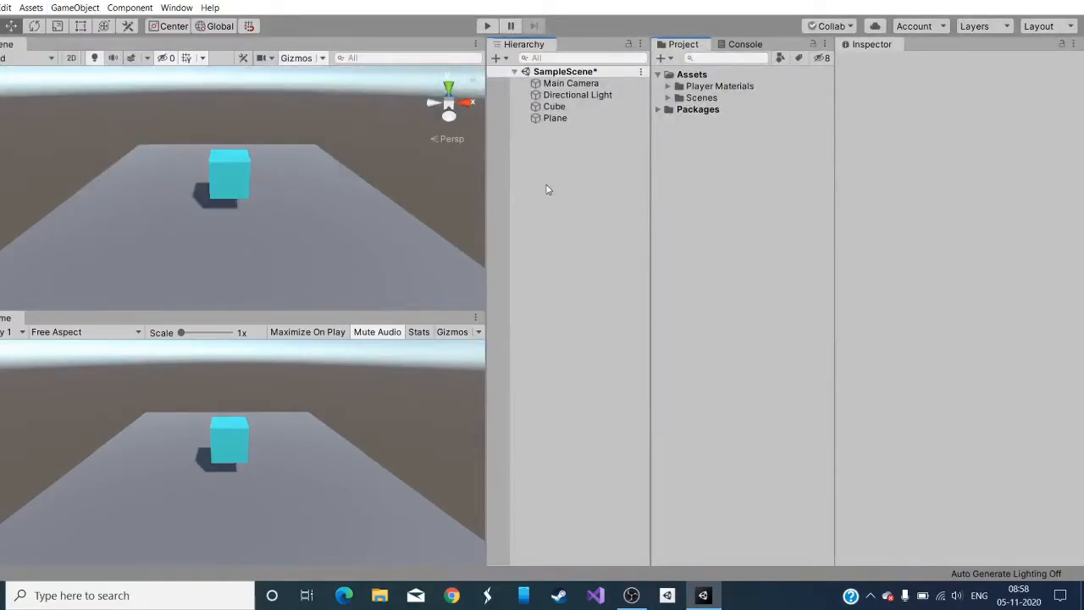
right_click(547, 187)
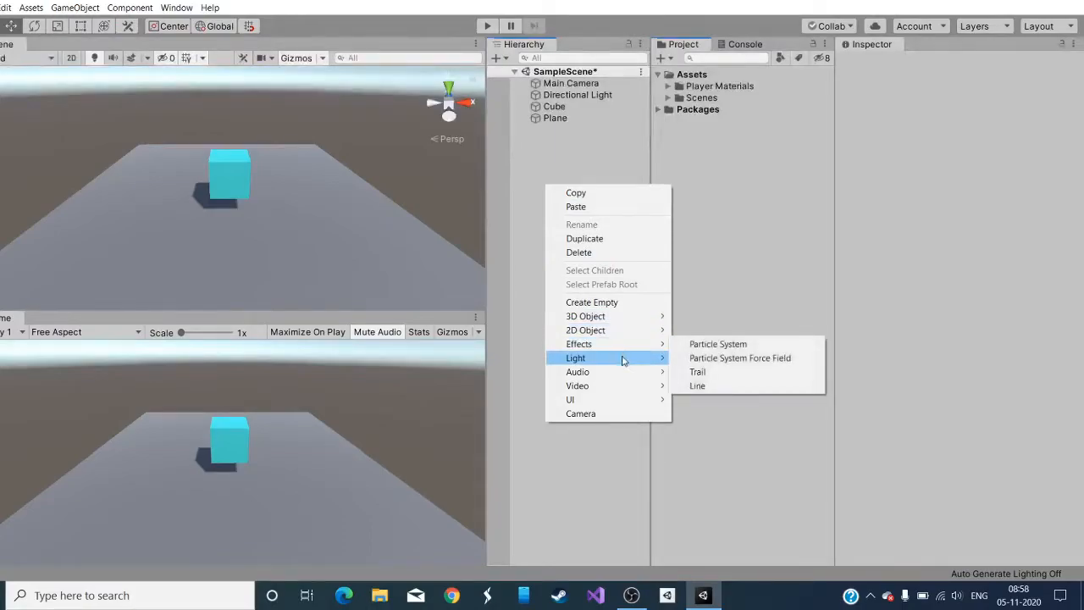
mouse_move(648, 359)
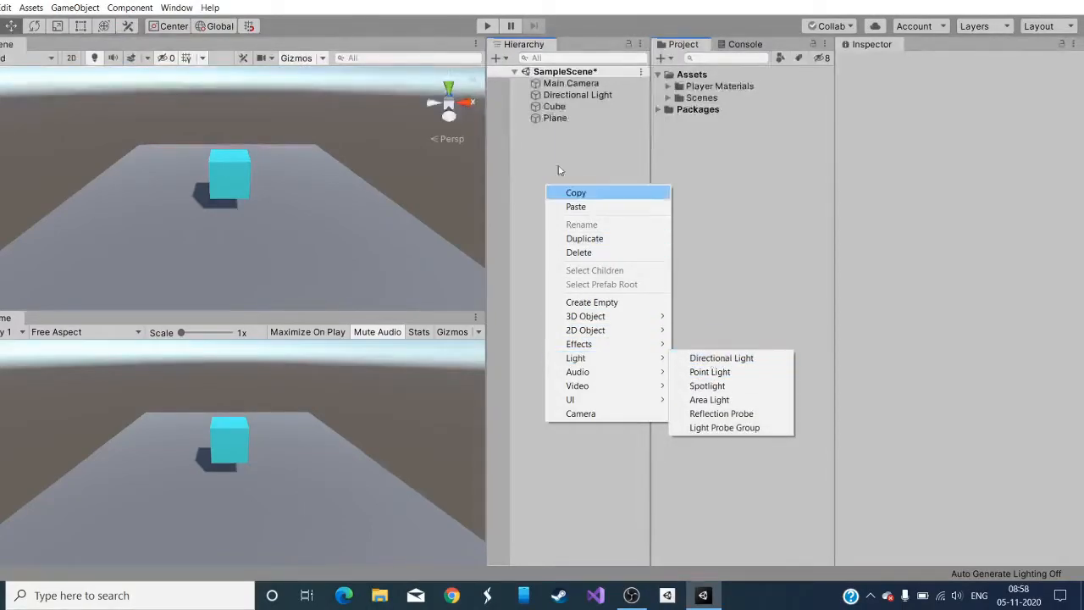
left_click(585, 154)
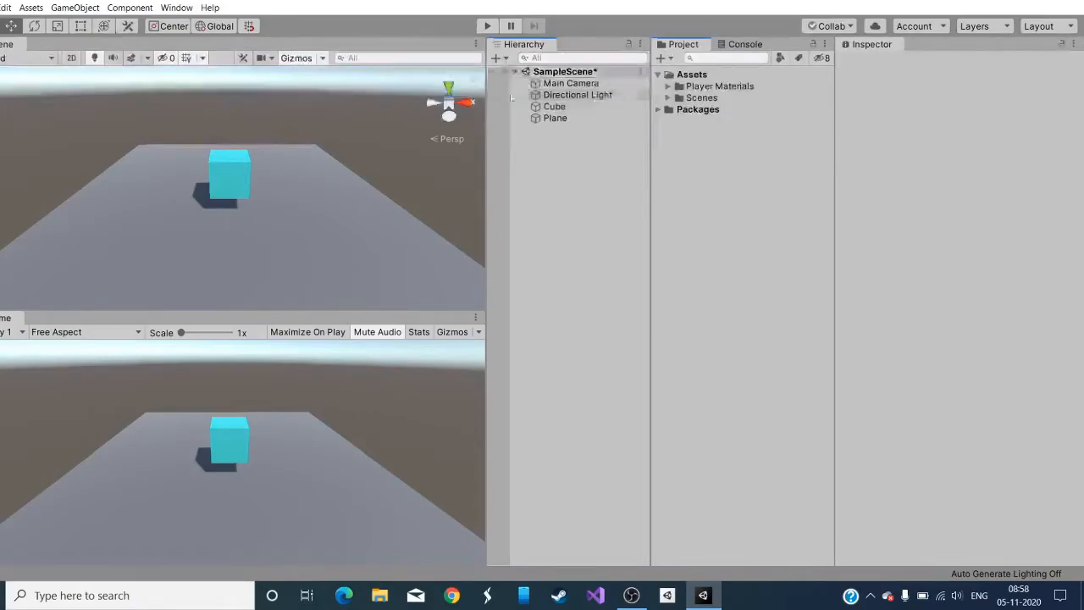
Disable the Directional Light to compare the scene without it, and enable it again
left_click(565, 95)
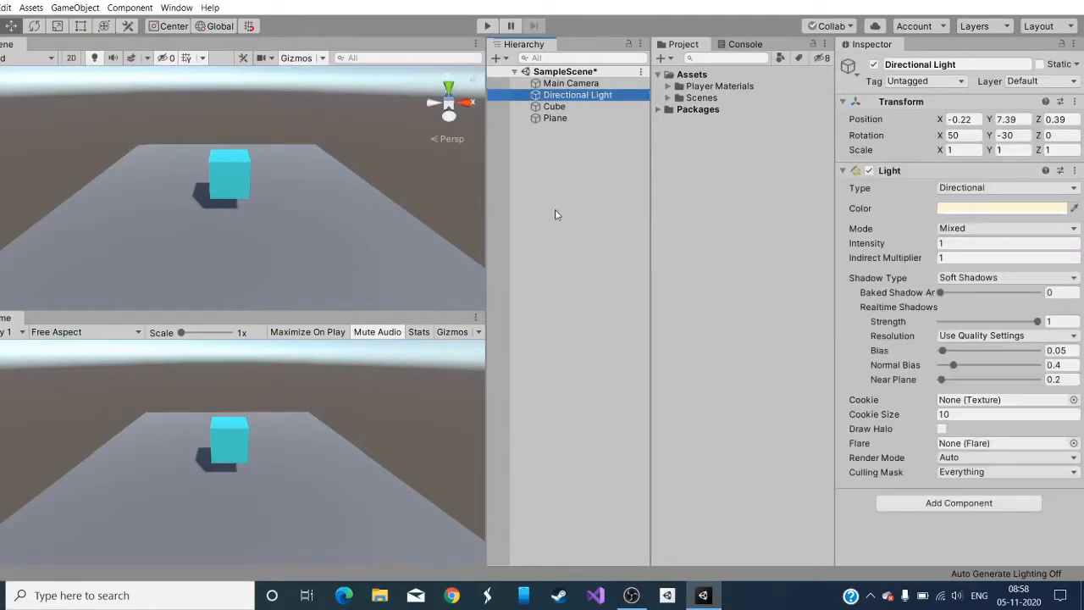
left_click(556, 214)
left_click(576, 95)
left_click(874, 65)
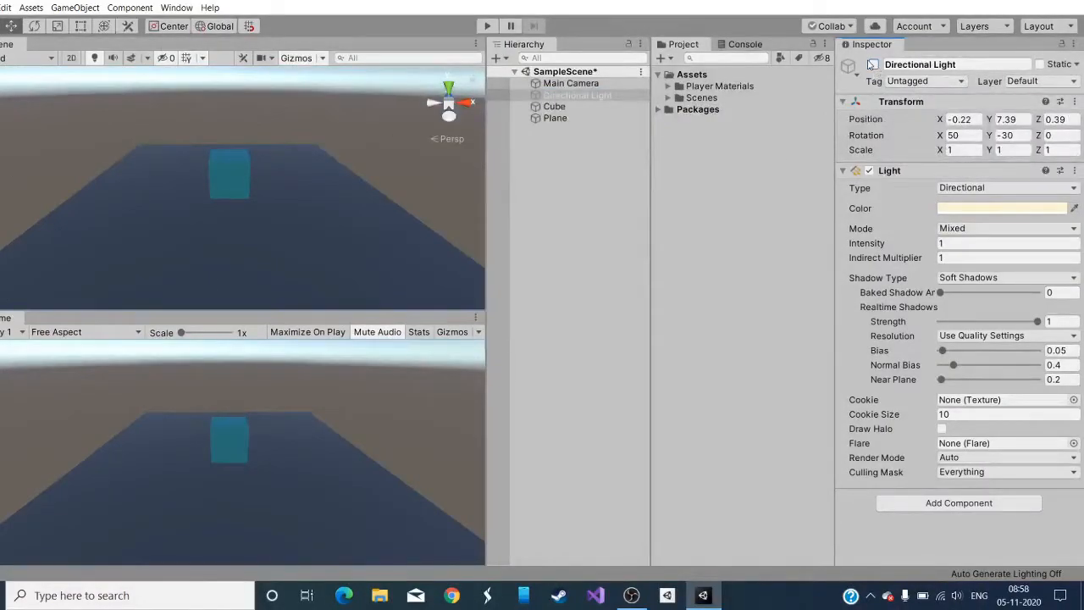
left_click(874, 64)
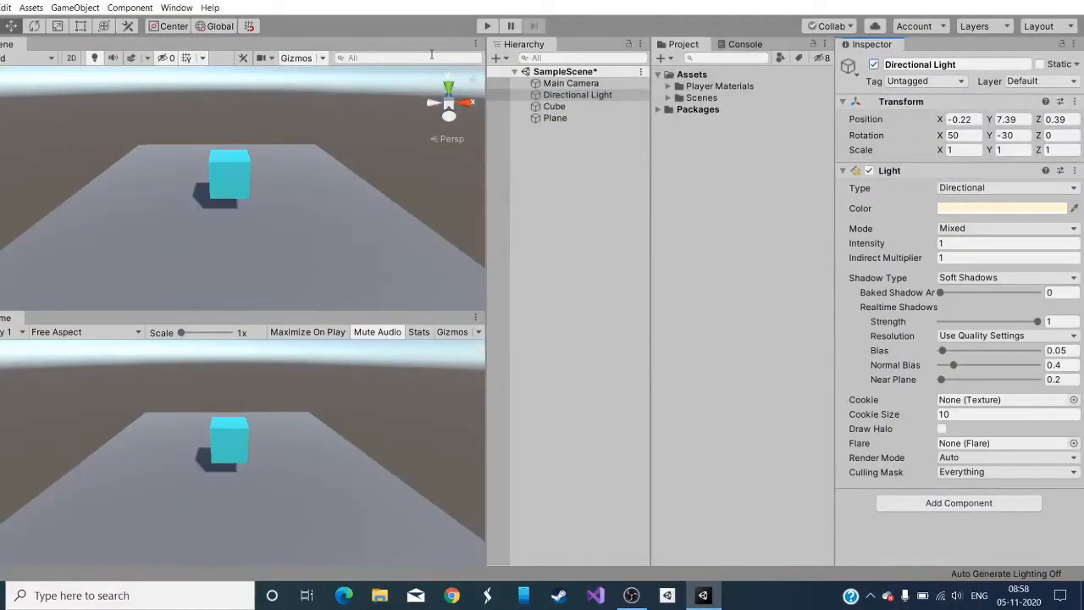
left_click(595, 175)
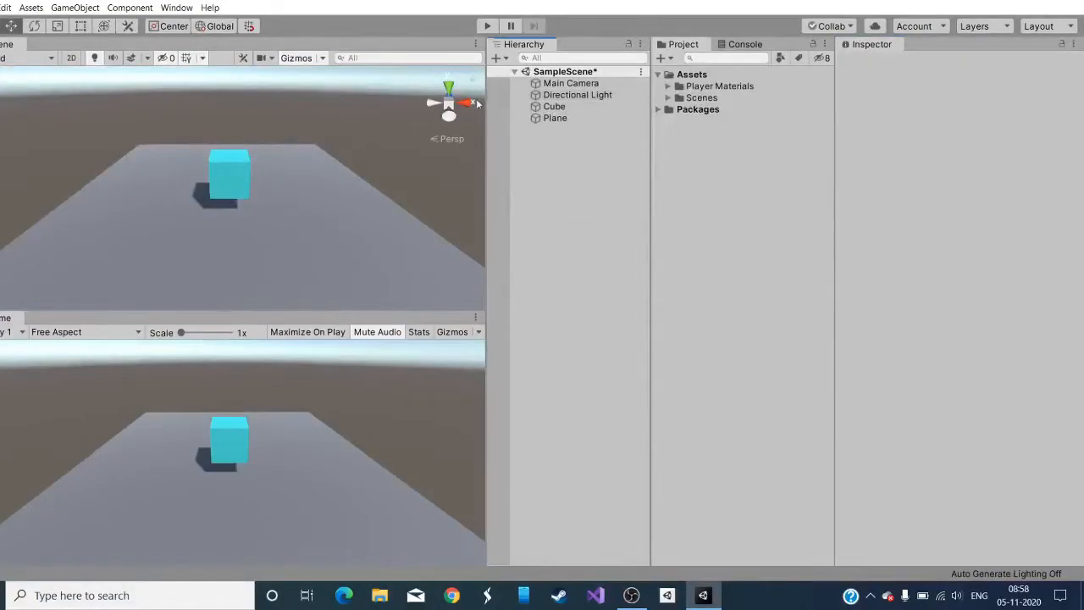
Add a point light to the scene
left_click(496, 58)
mouse_move(571, 145)
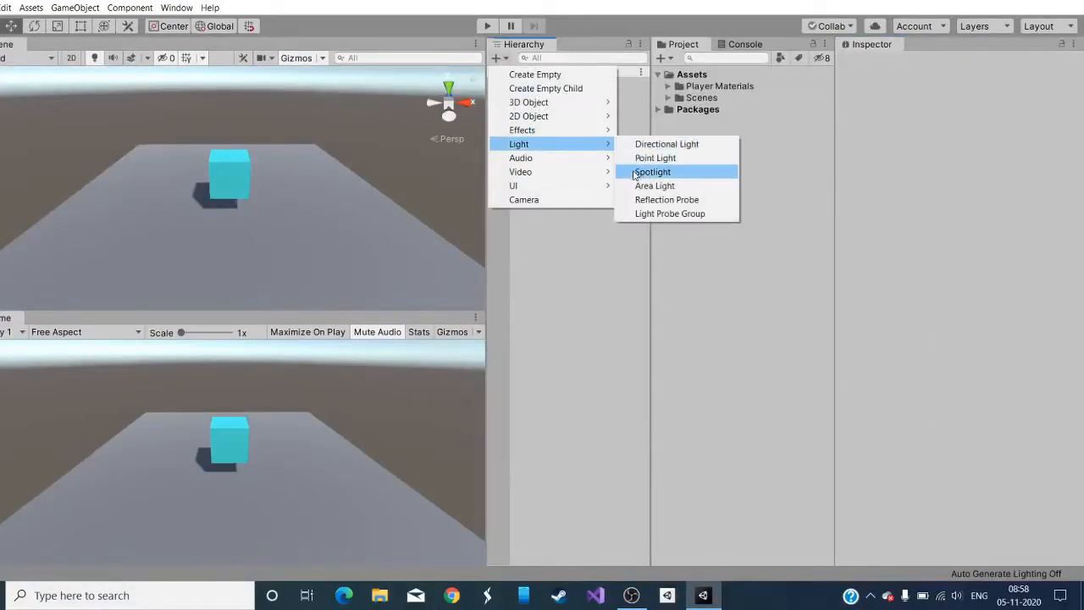
left_click(642, 158)
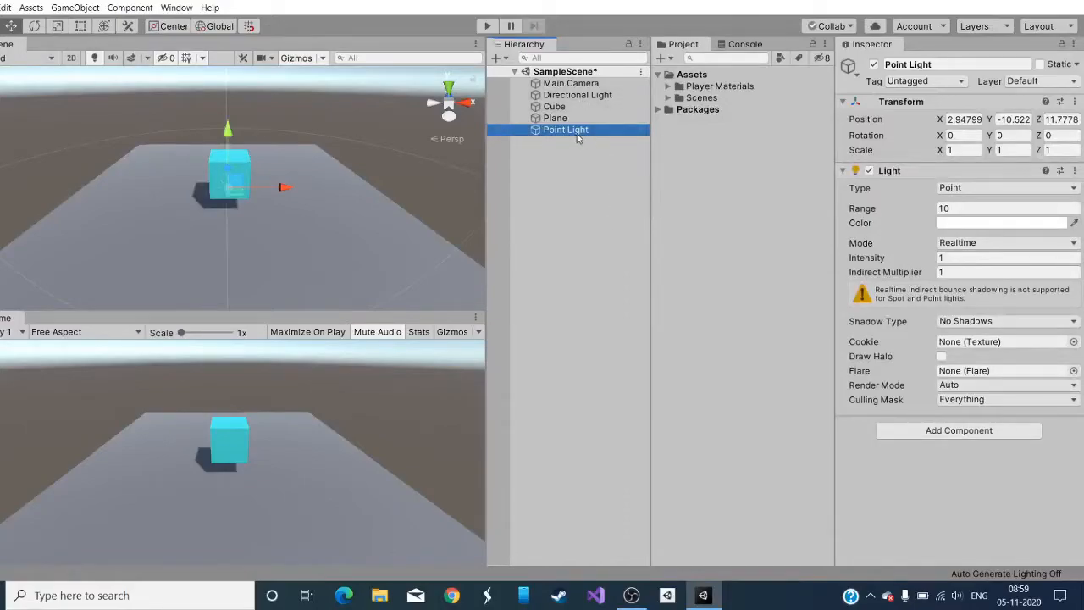
left_click(941, 259)
left_click(522, 235)
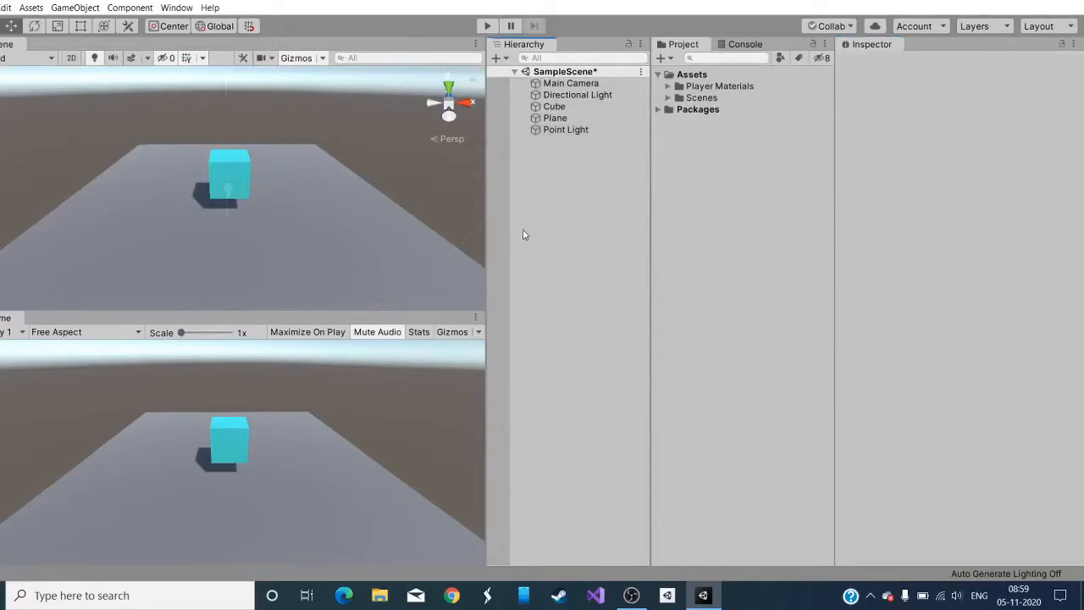
Raise the plane slightly to a Y position of about -10.24
left_click(555, 118)
left_click_drag(229, 125, 229, 117)
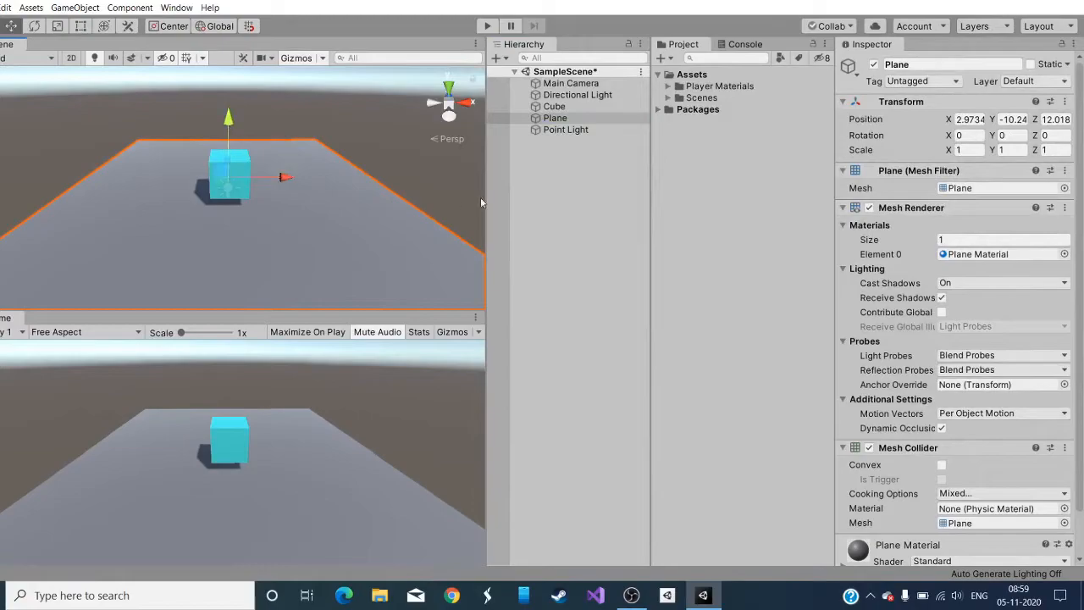
Move the point light above the cube, to about Y -8.17 and Z 10.85
left_click(566, 131)
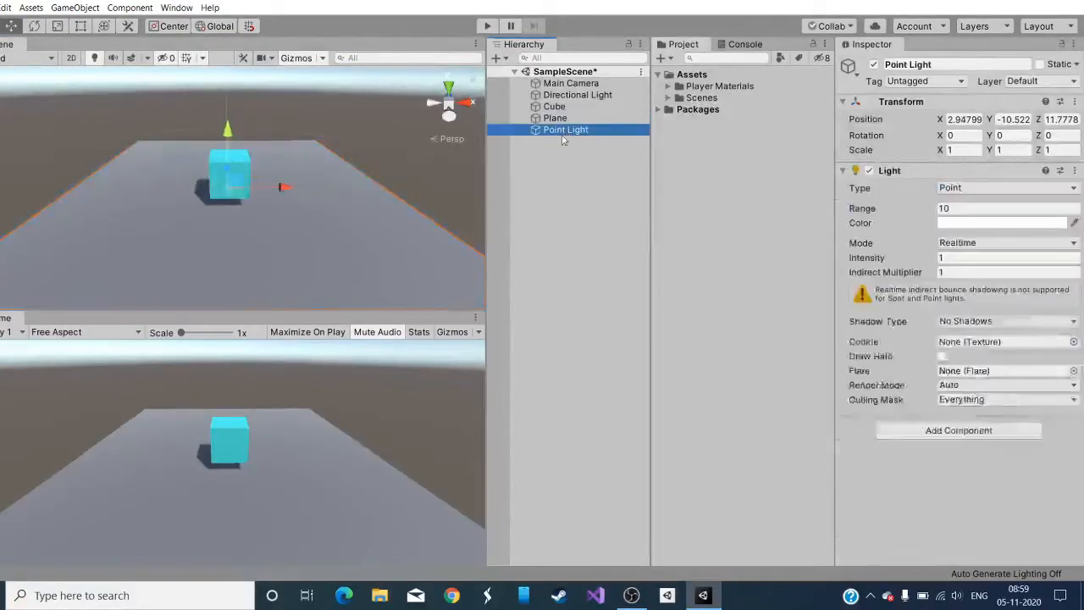
left_click_drag(227, 127, 258, 76)
scroll(210, 197, "up", 5)
scroll(225, 177, "down", 3)
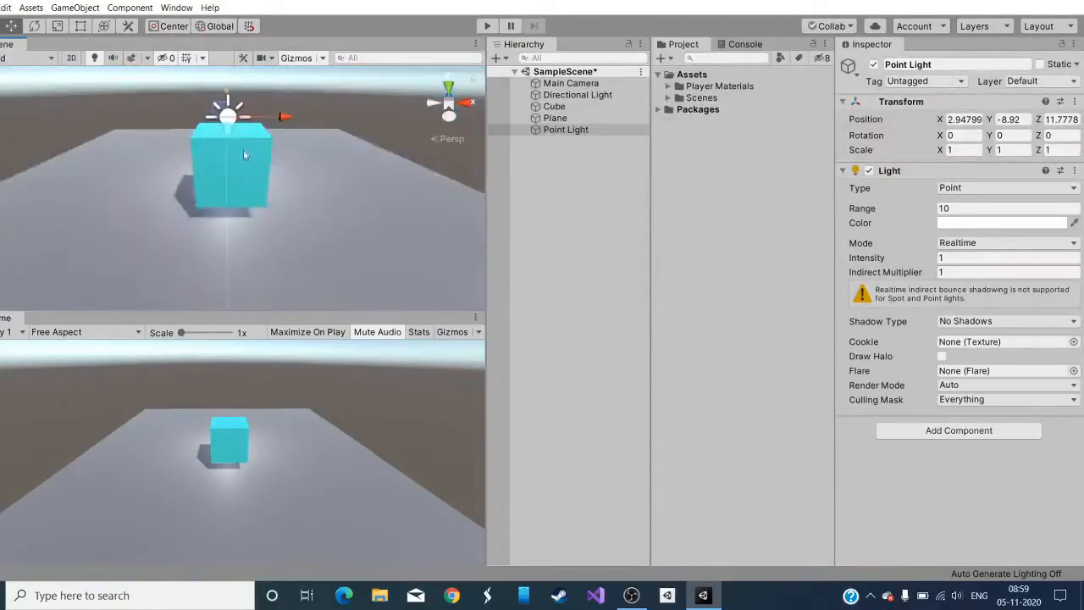
right_click_drag(329, 138, 326, 106)
left_click_drag(226, 110, 227, 53)
right_click_drag(268, 111, 271, 148)
middle_click_drag(271, 149, 264, 219)
right_click_drag(268, 188, 254, 278)
left_click_drag(243, 93, 242, 86)
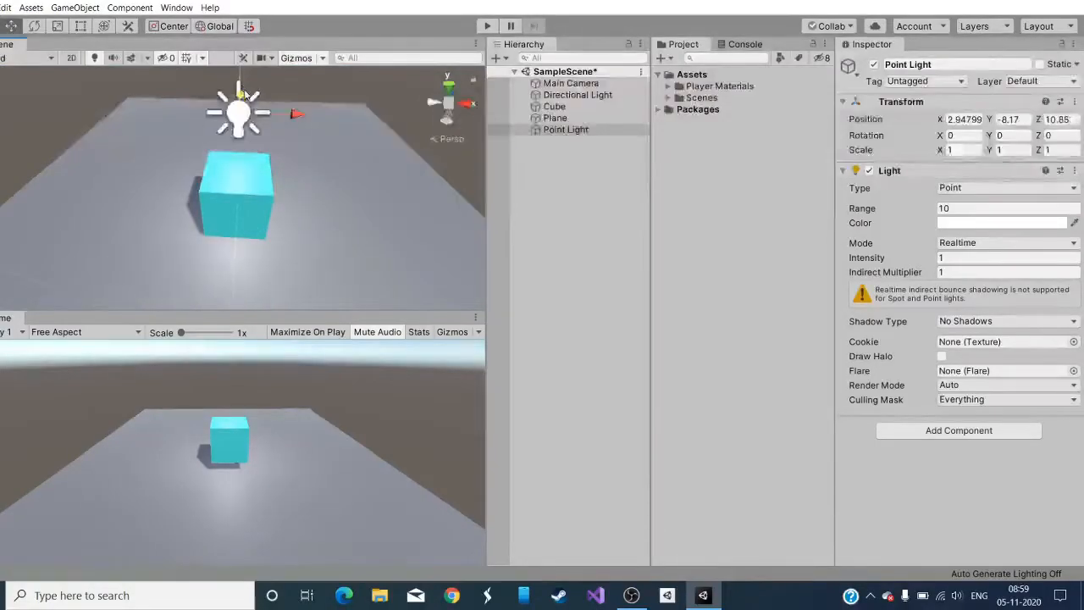
Increase the point light's range to about 16.88 and its intensity to about 6.29
left_click_drag(866, 264, 905, 263)
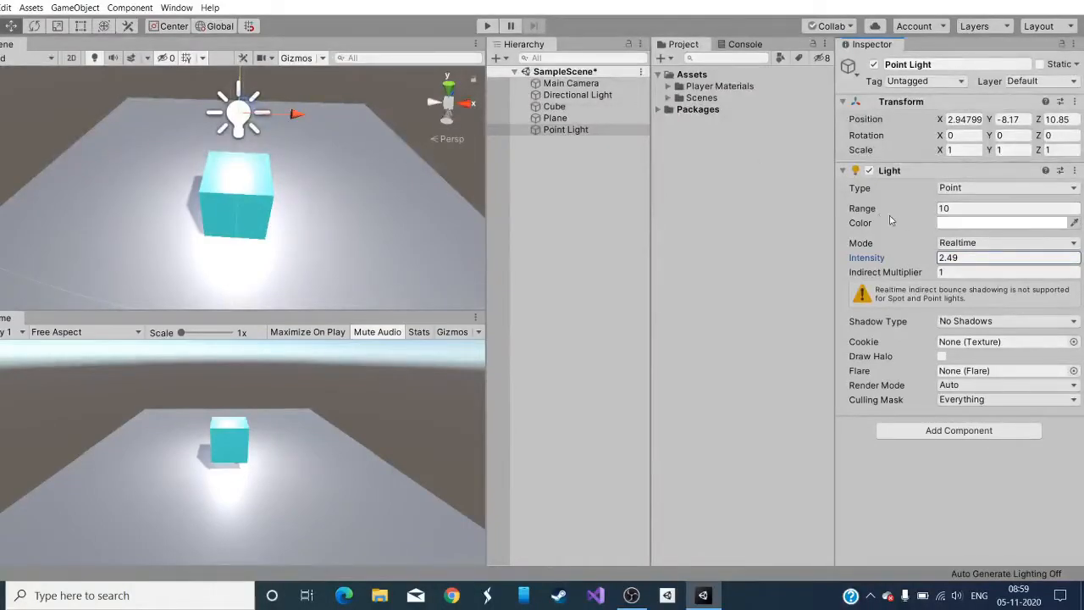
left_click_drag(859, 210, 1031, 213)
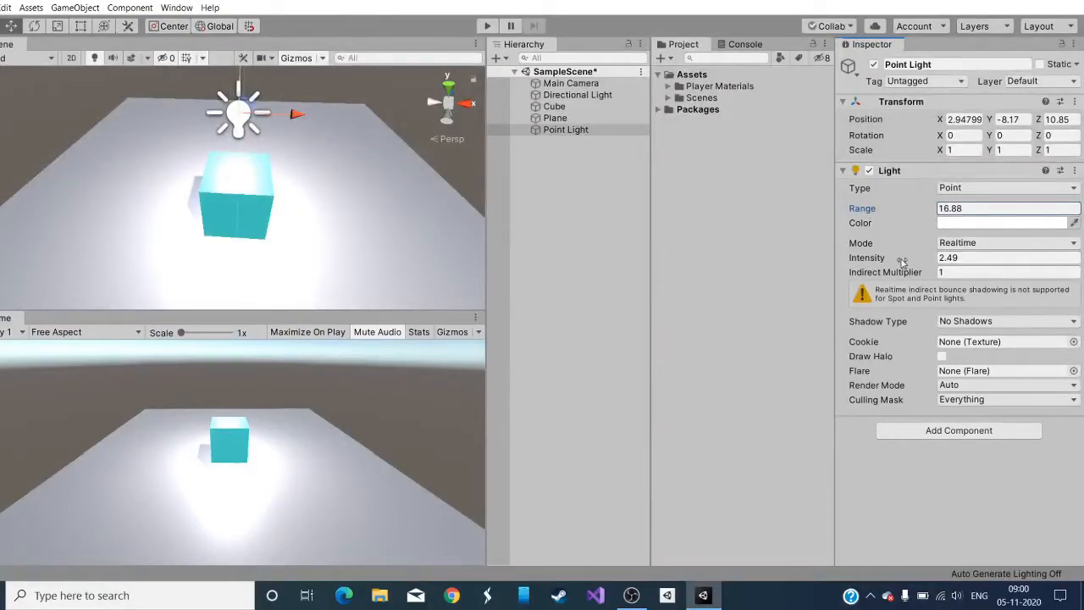
left_click_drag(872, 264, 815, 265)
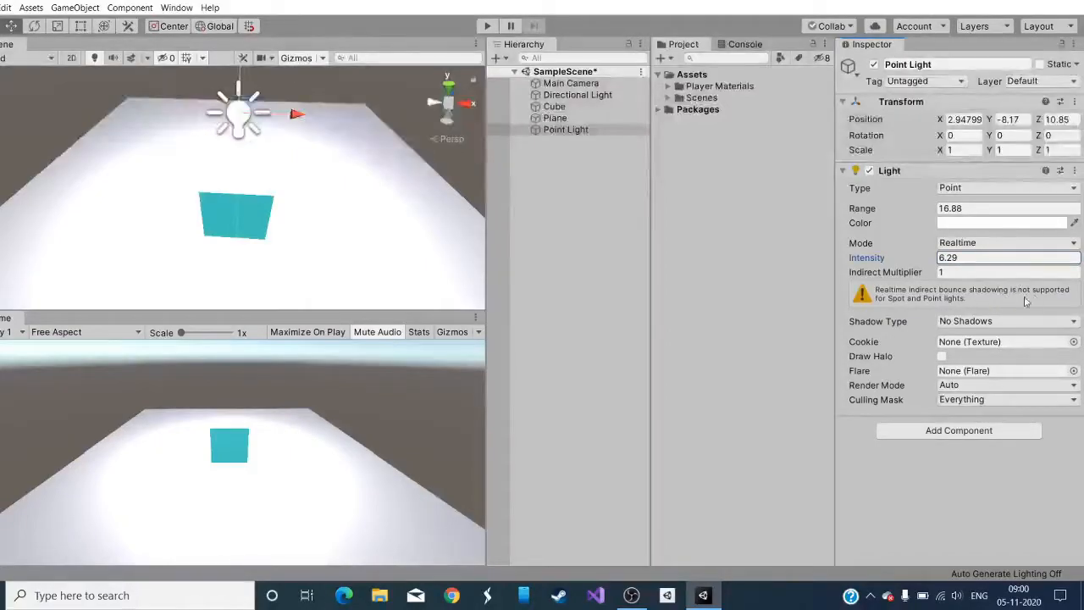
Switch the point light's mode to Baked and set its intensity to 3
left_click(1043, 244)
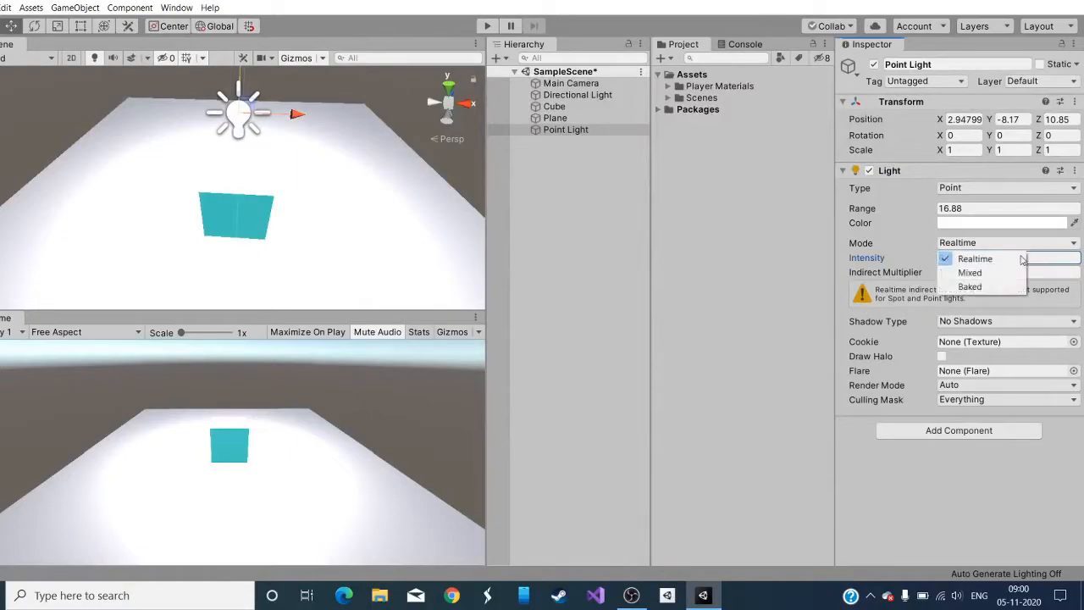
left_click(980, 286)
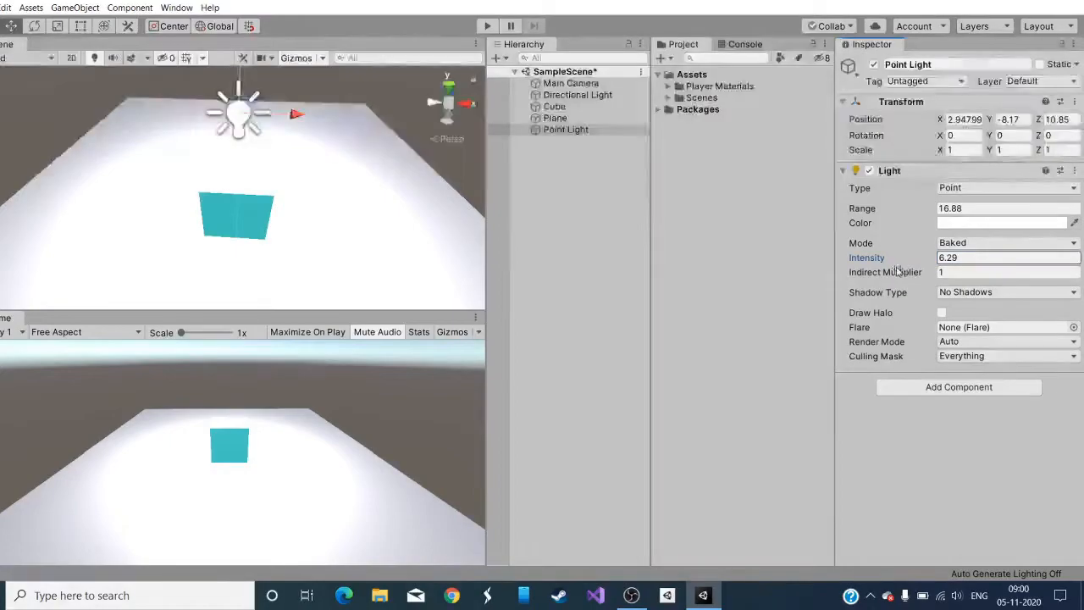
left_click(975, 257)
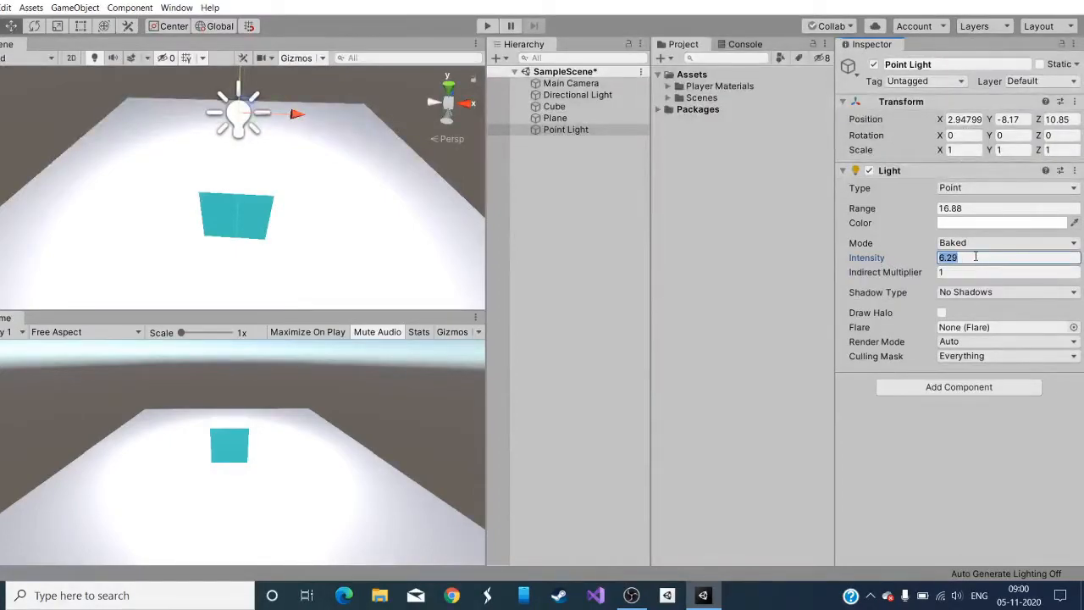
type("3")
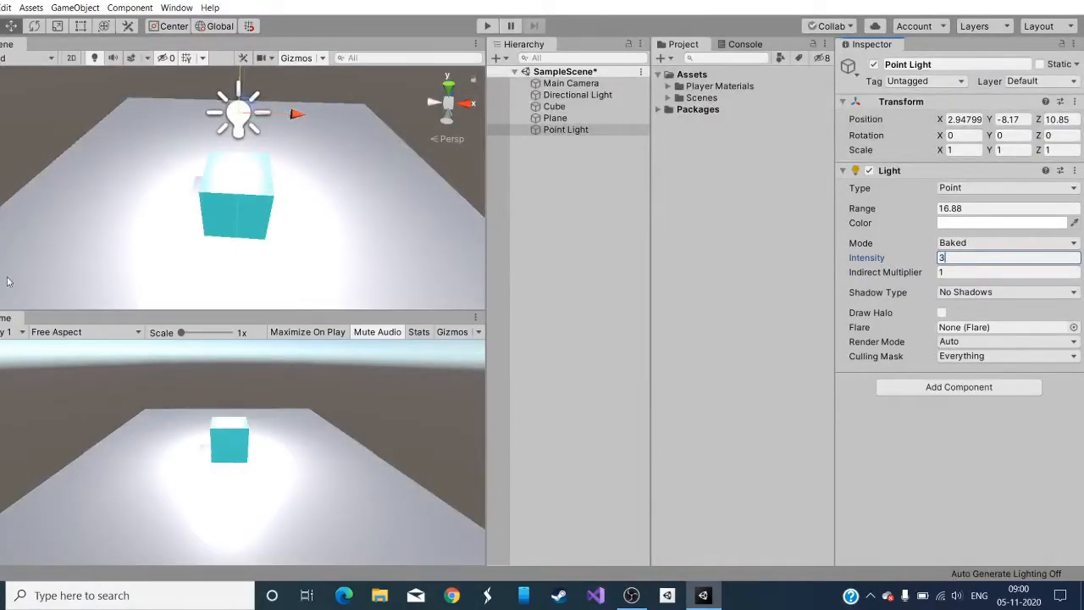
Raise the point light to about Y -6.63, and lower it again to about Y -7.58
scroll(284, 187, "down", 2)
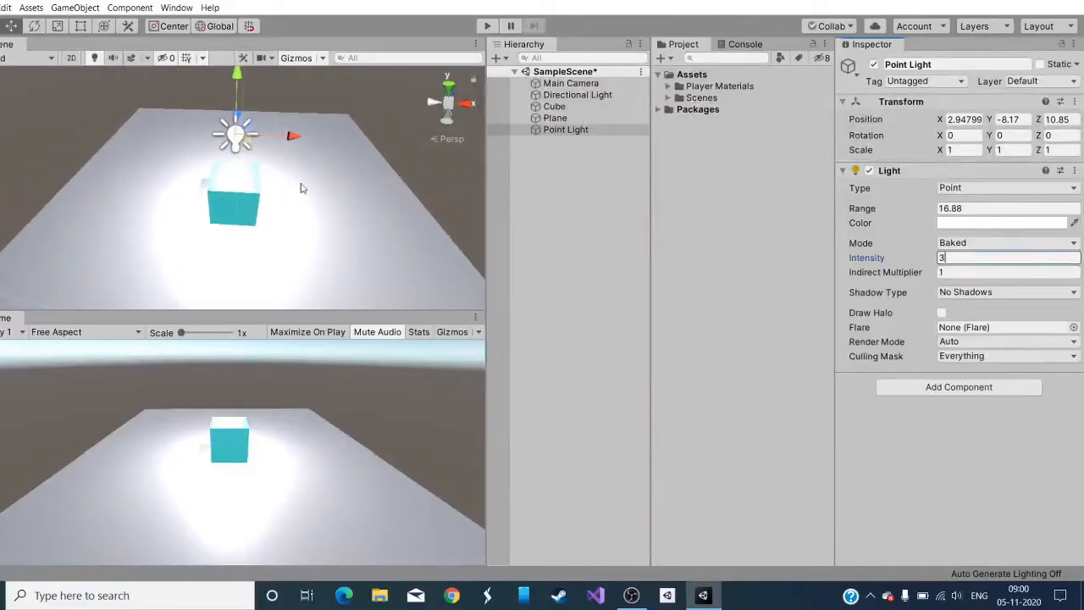
left_click_drag(238, 76, 238, 7)
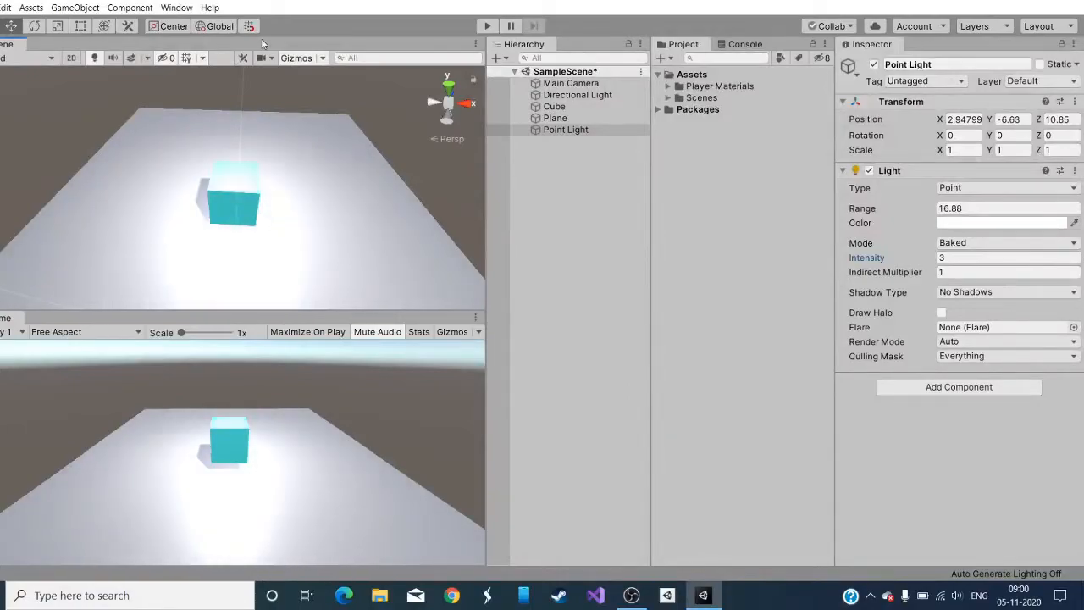
left_click_drag(266, 16, 284, 64)
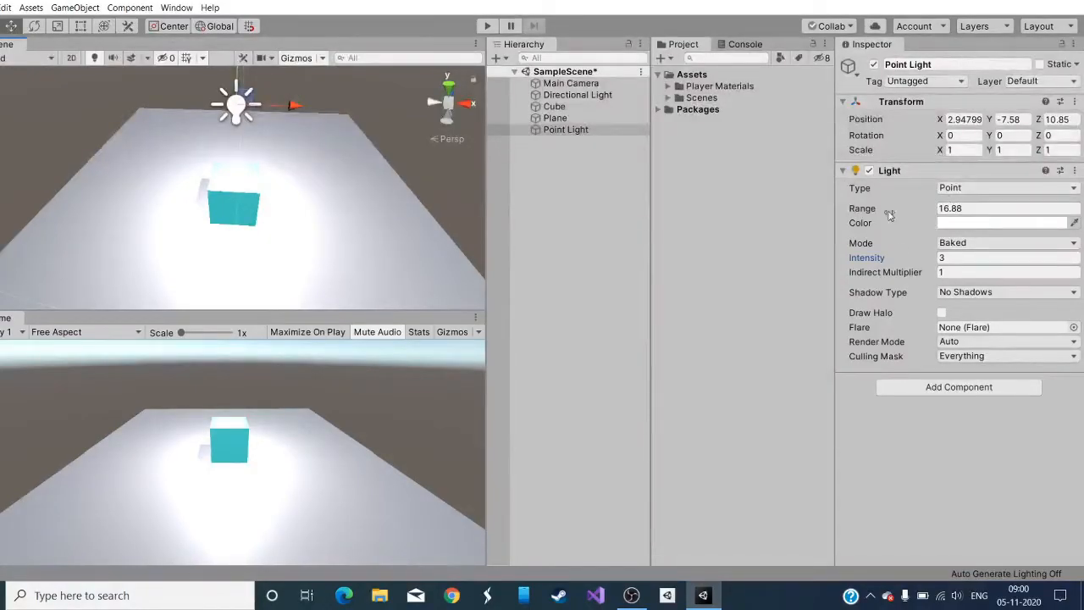
Delete the point light from the scene
left_click(605, 132)
key("Delete")
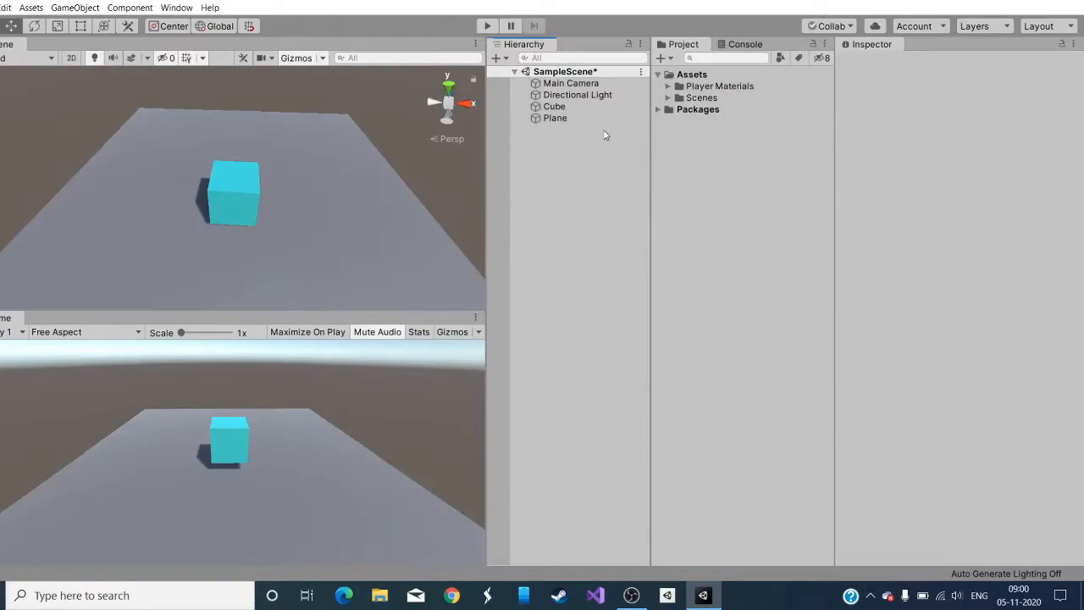
Add a spotlight to the scene
left_click(496, 57)
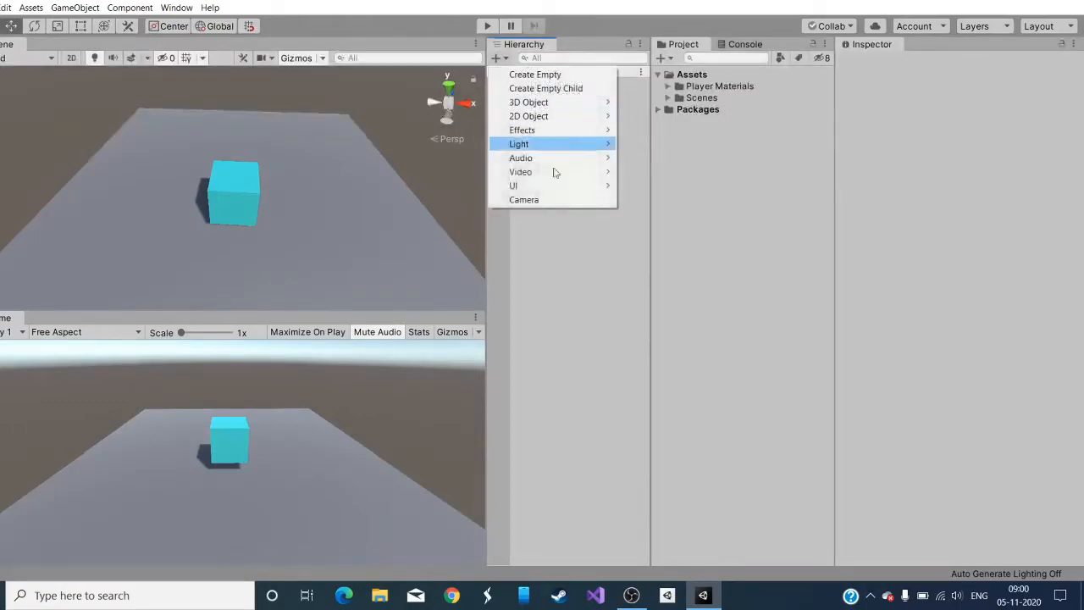
mouse_move(604, 144)
left_click(678, 172)
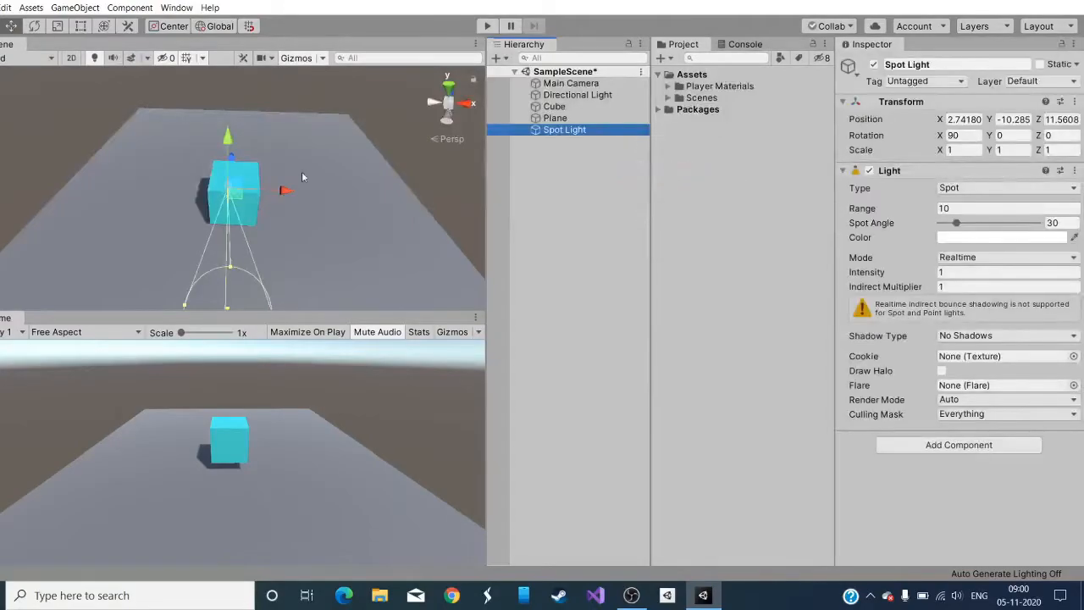
Position the spotlight directly above the cube at about Y -7.54, Z 10.66, and widen its spot angle to about 68.19
left_click_drag(240, 172, 249, 85)
left_click_drag(246, 588, 216, 596)
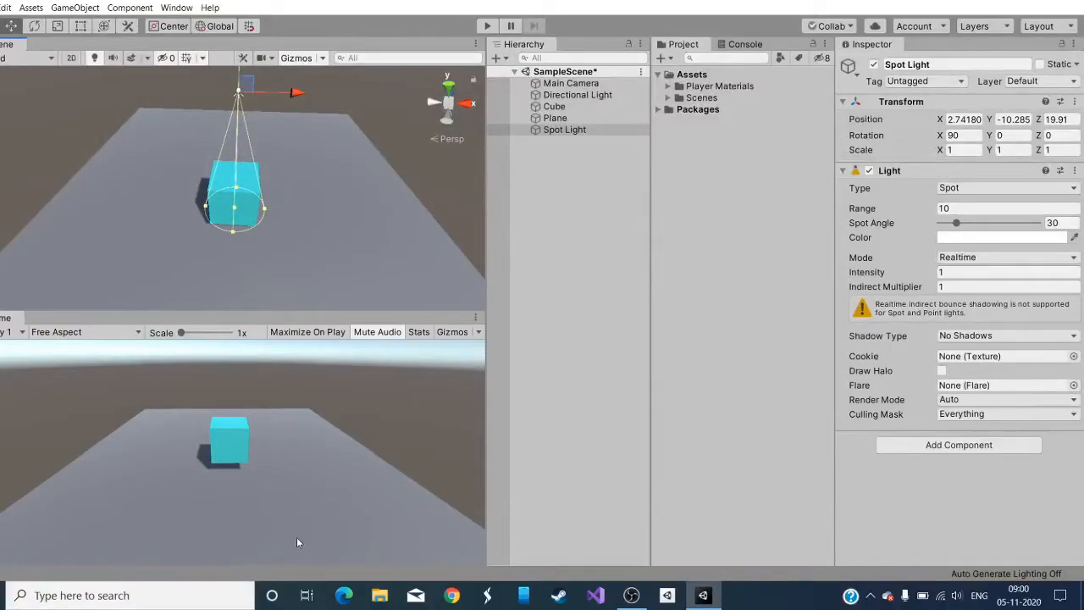
right_click_drag(389, 89, 404, 8)
left_click_drag(225, 100, 227, 191)
left_click_drag(227, 191, 229, 190)
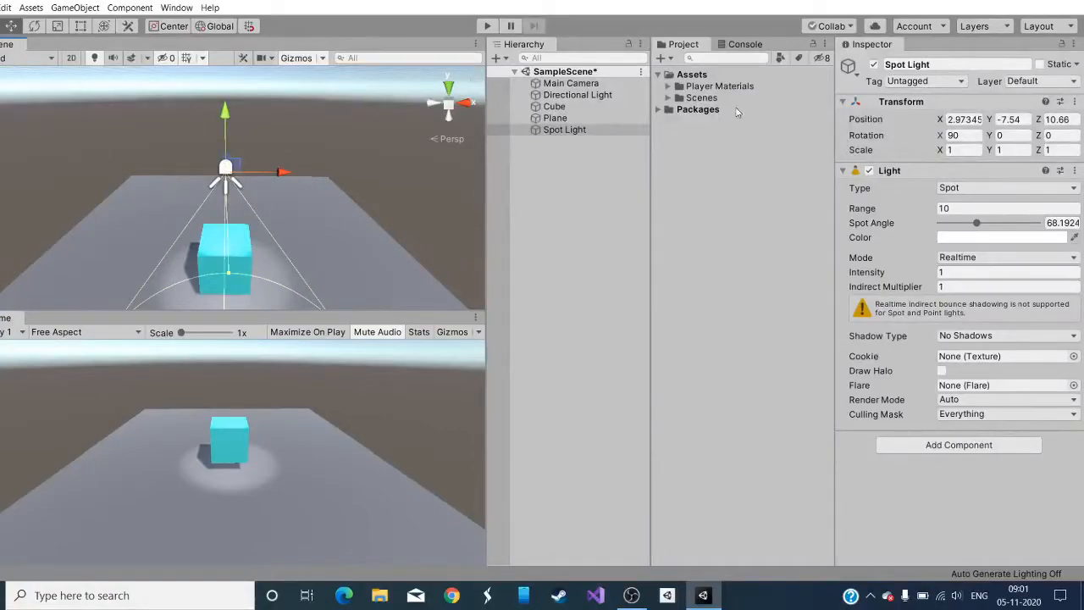
left_click(555, 106)
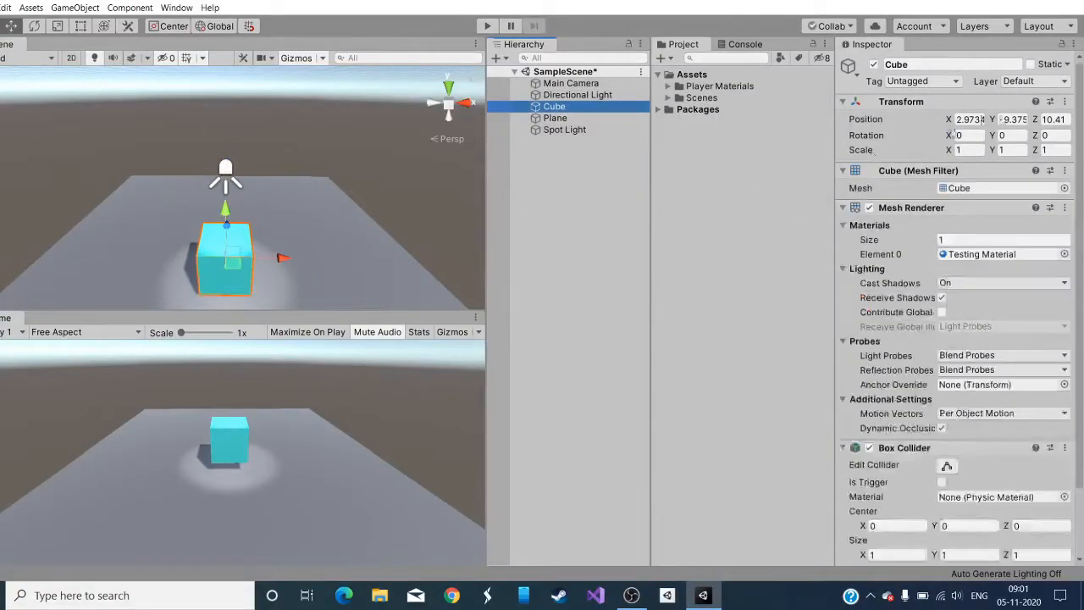
left_click(1064, 101)
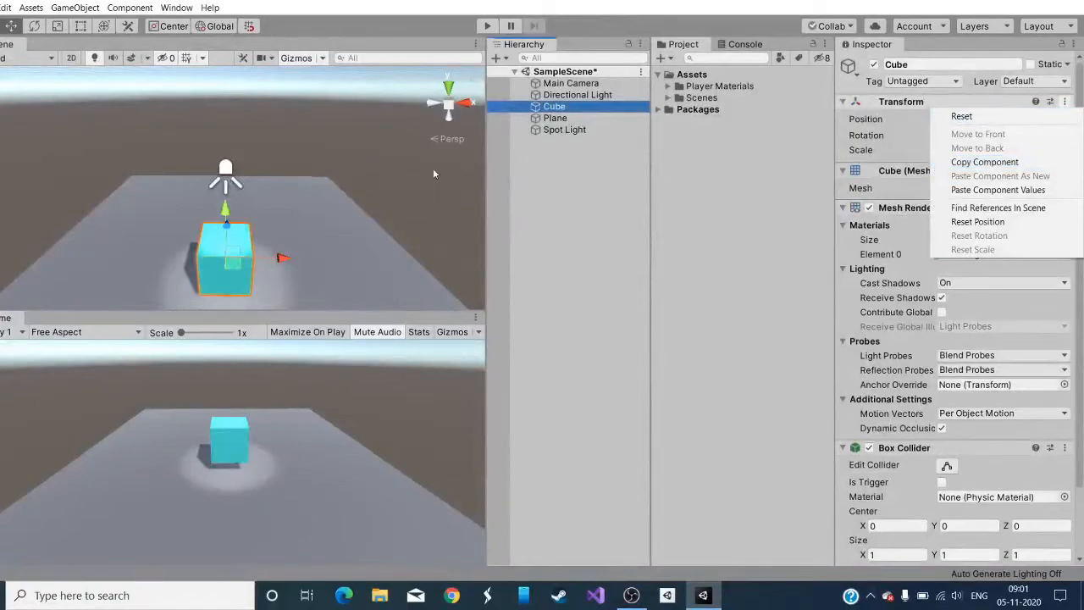
left_click(617, 196)
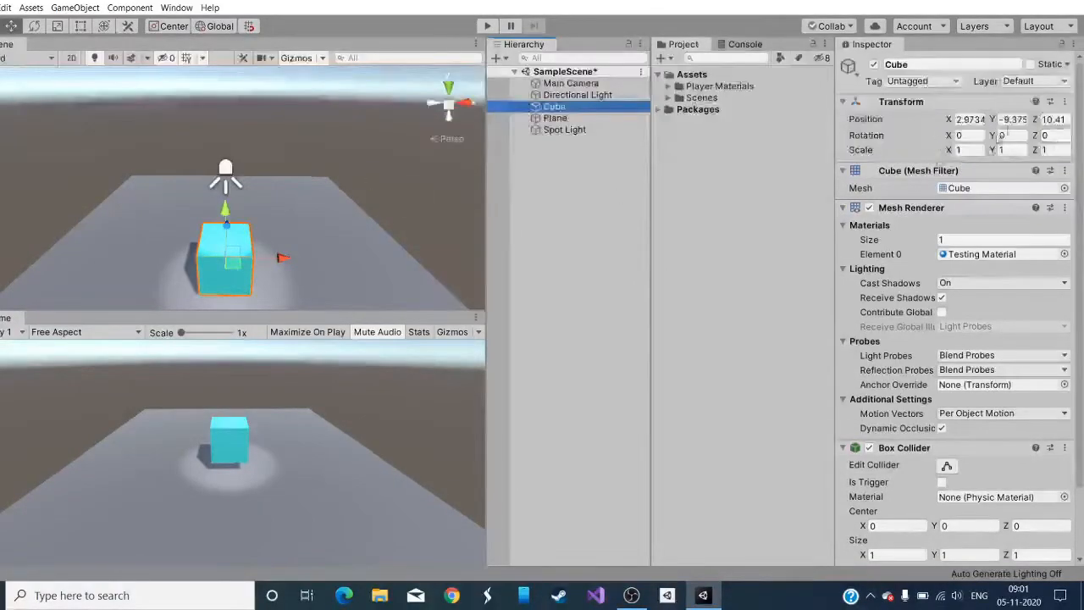
left_click(574, 129)
left_click(1076, 102)
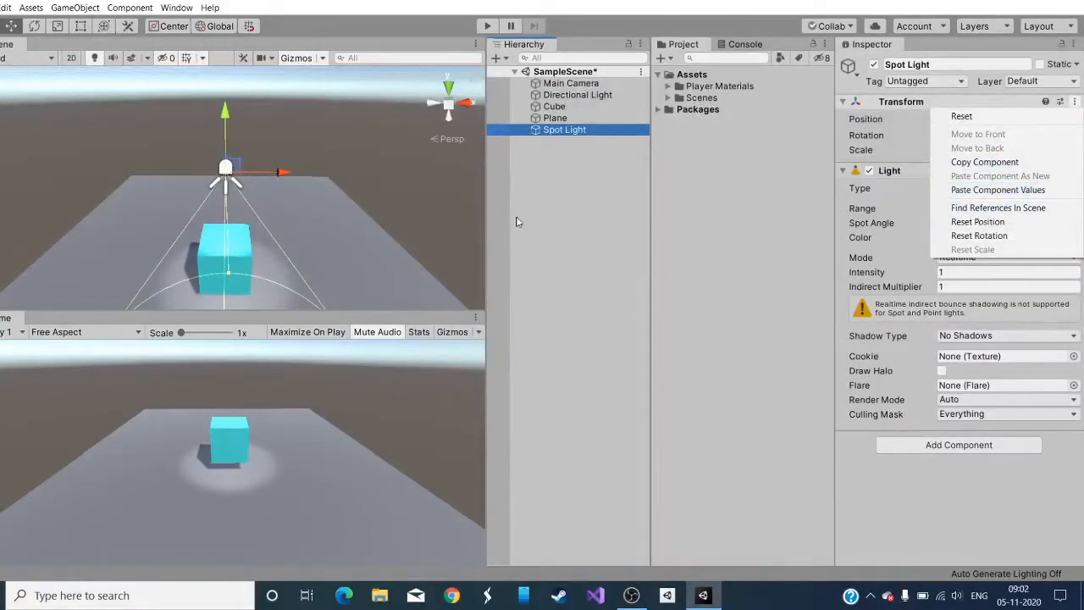
left_click(713, 203)
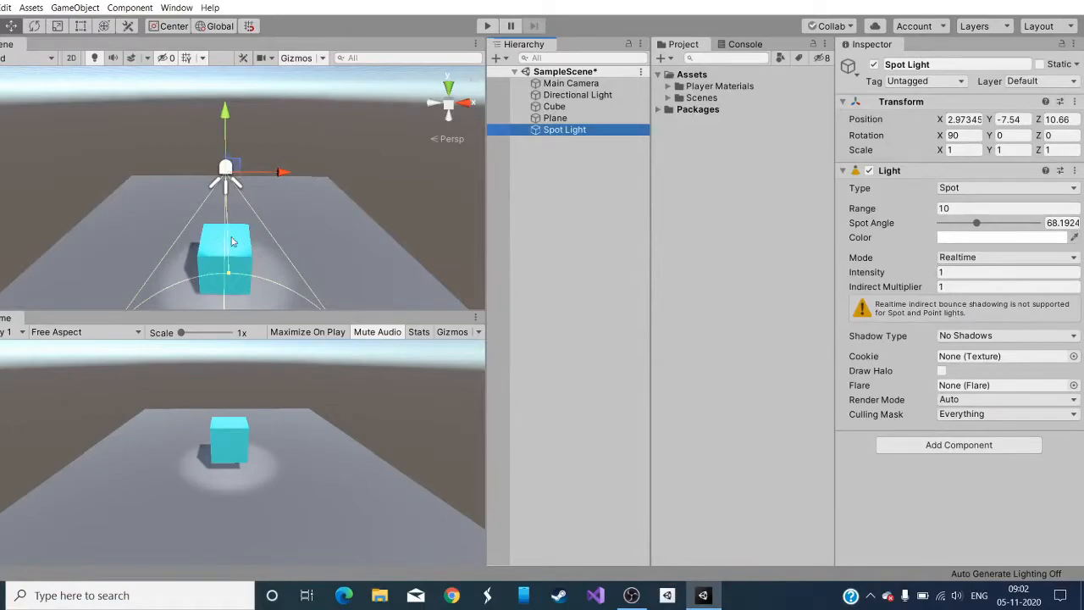
Raise the spotlight to about Y -7.32 and increase its intensity to 2.92
left_click_drag(233, 116, 227, 106)
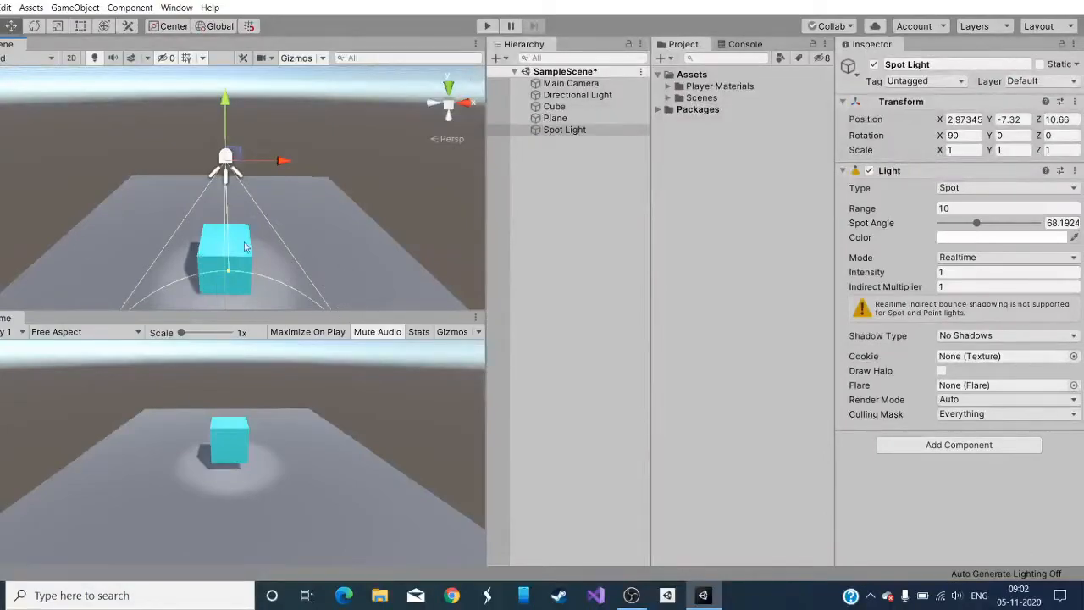
scroll(312, 261, "down", 3)
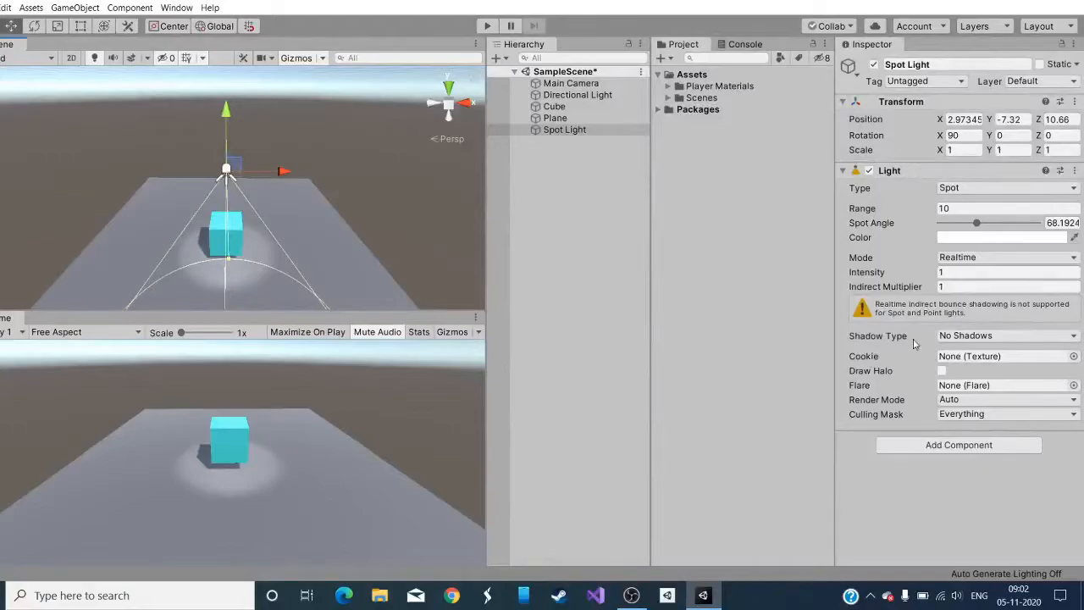
left_click_drag(876, 279, 907, 277)
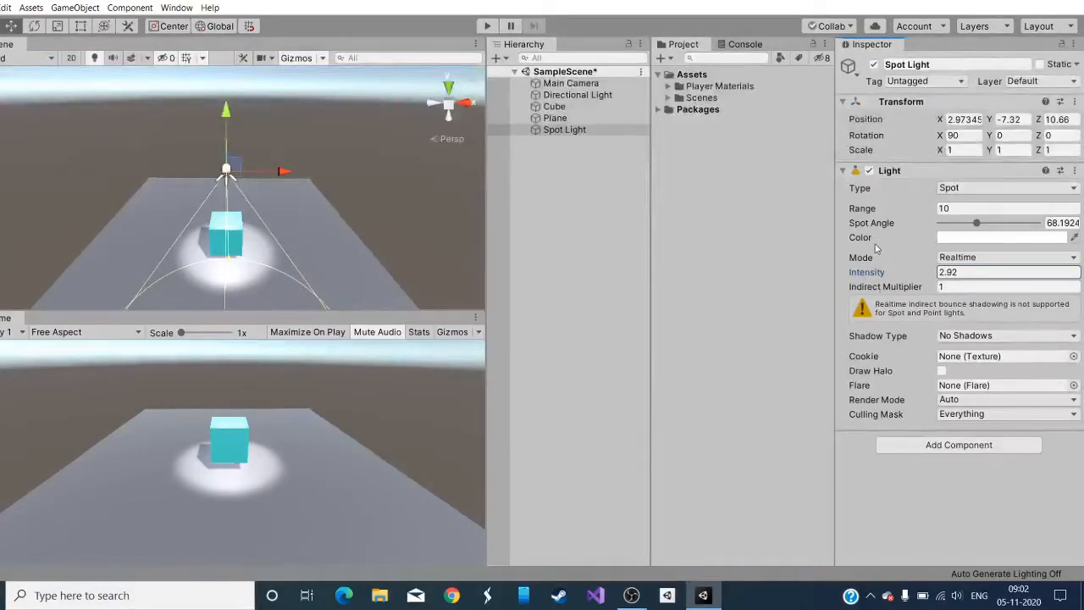
Widen the spotlight's spot angle to about 75.52, and narrow it to 30
left_click_drag(867, 218, 1046, 202)
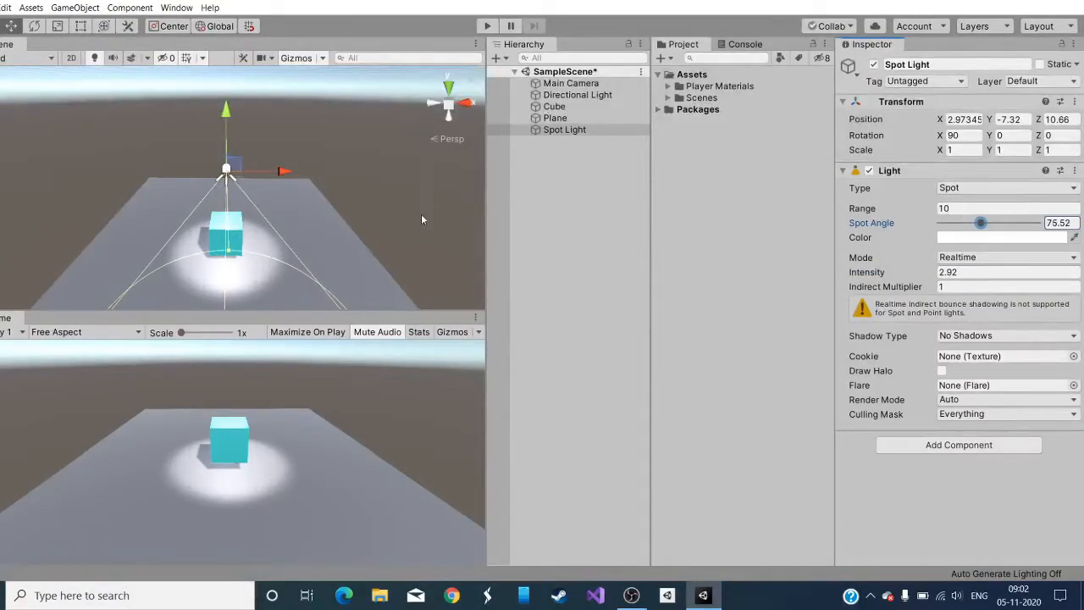
scroll(421, 219, "down", 6)
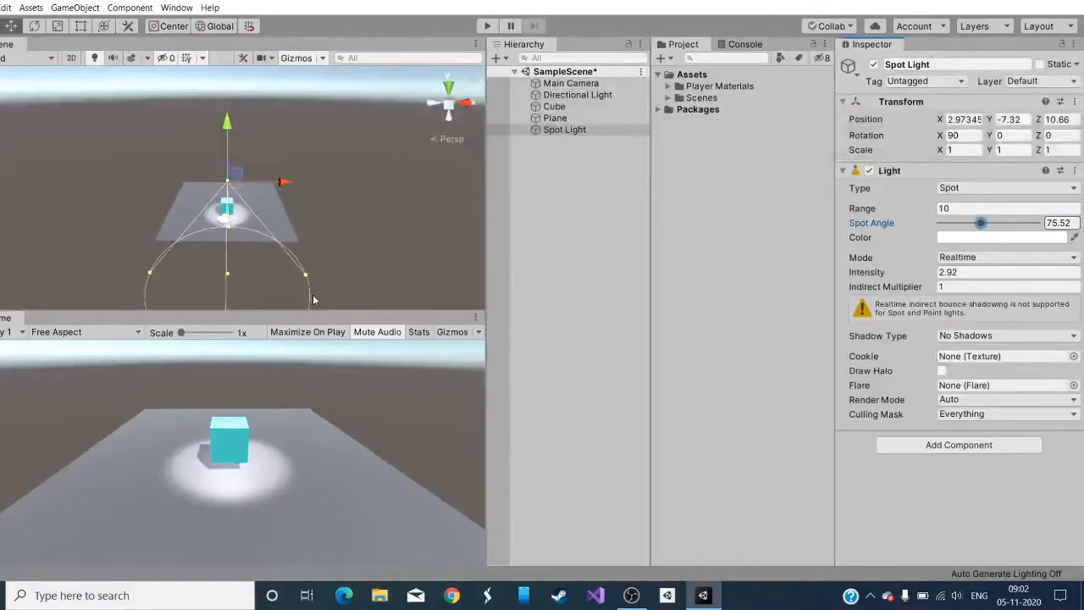
scroll(323, 289, "up", 1)
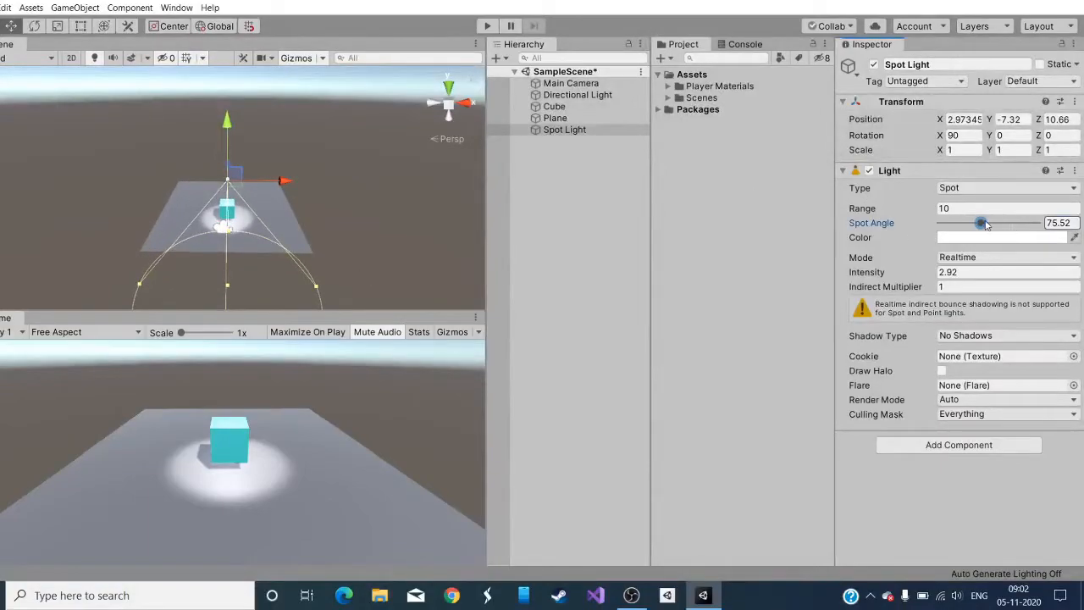
left_click(1048, 223)
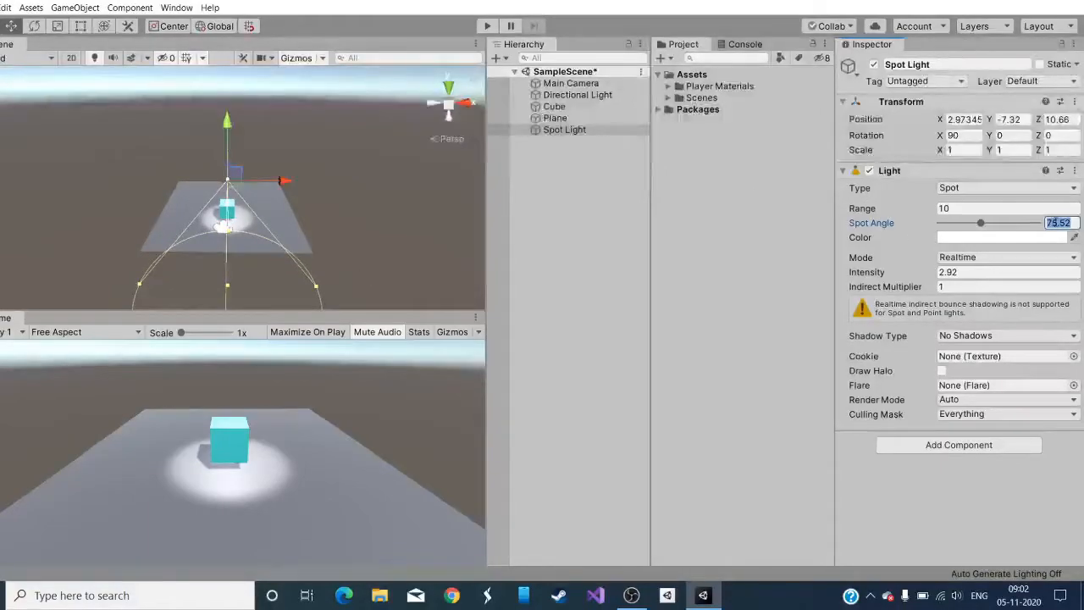
type("30")
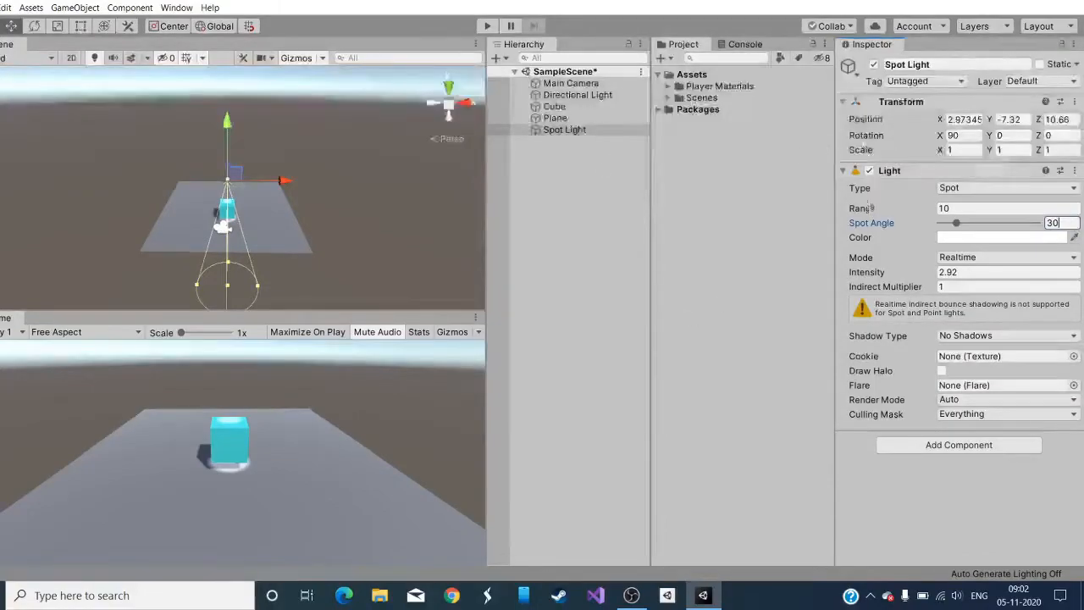
Set the spotlight's range to 10 and switch its mode to Baked
left_click_drag(870, 210, 842, 196)
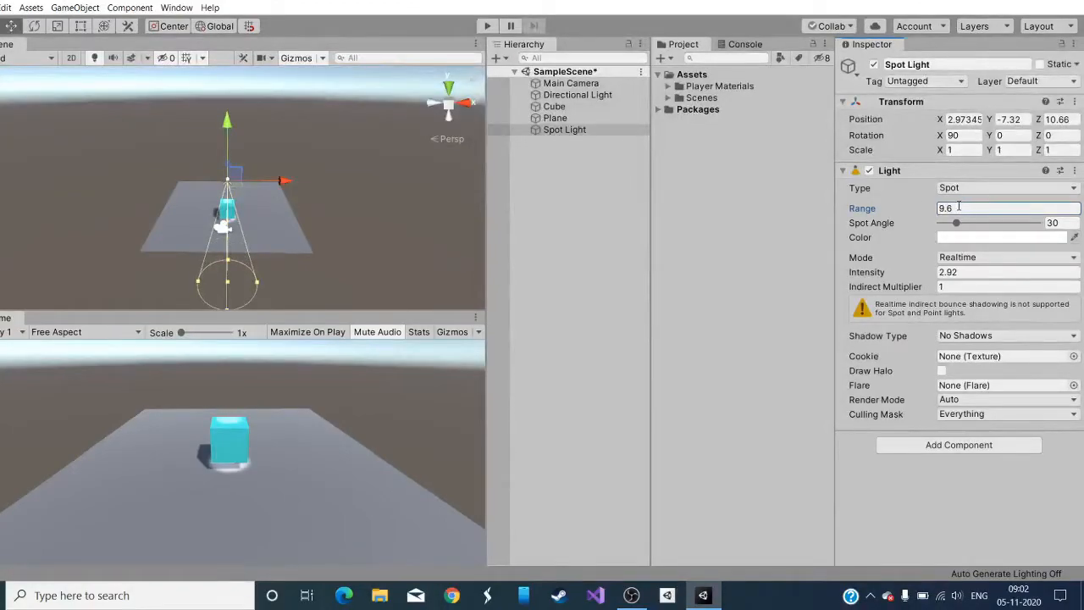
type("10")
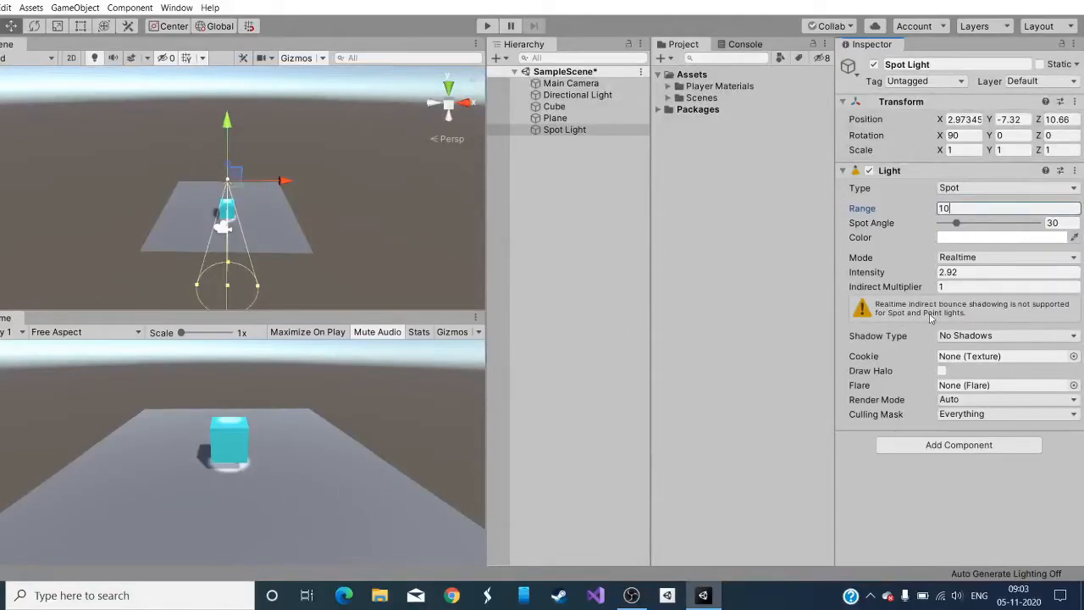
left_click(1016, 257)
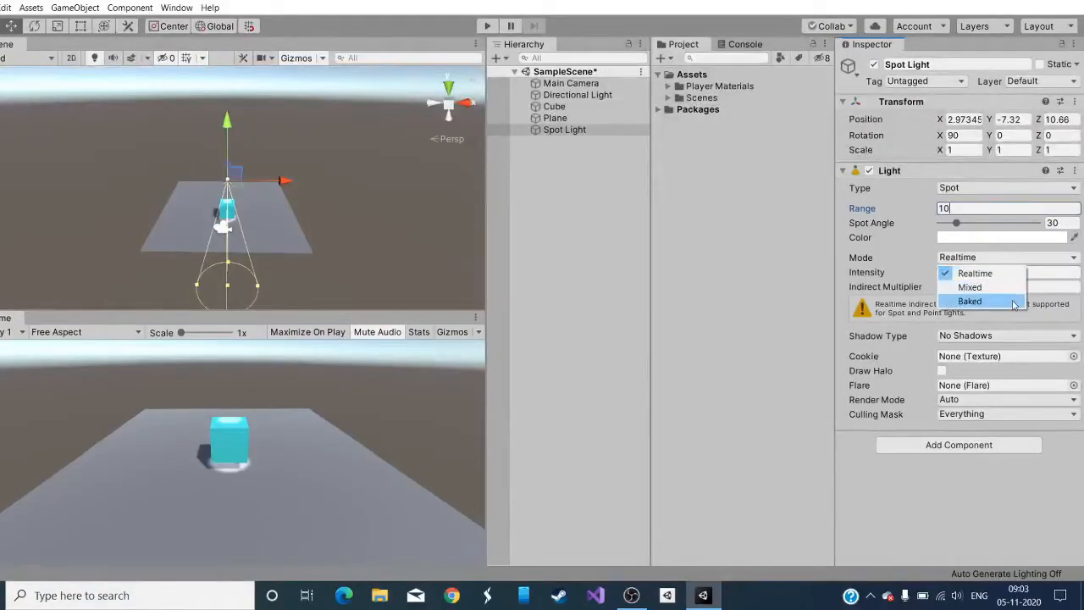
left_click(970, 302)
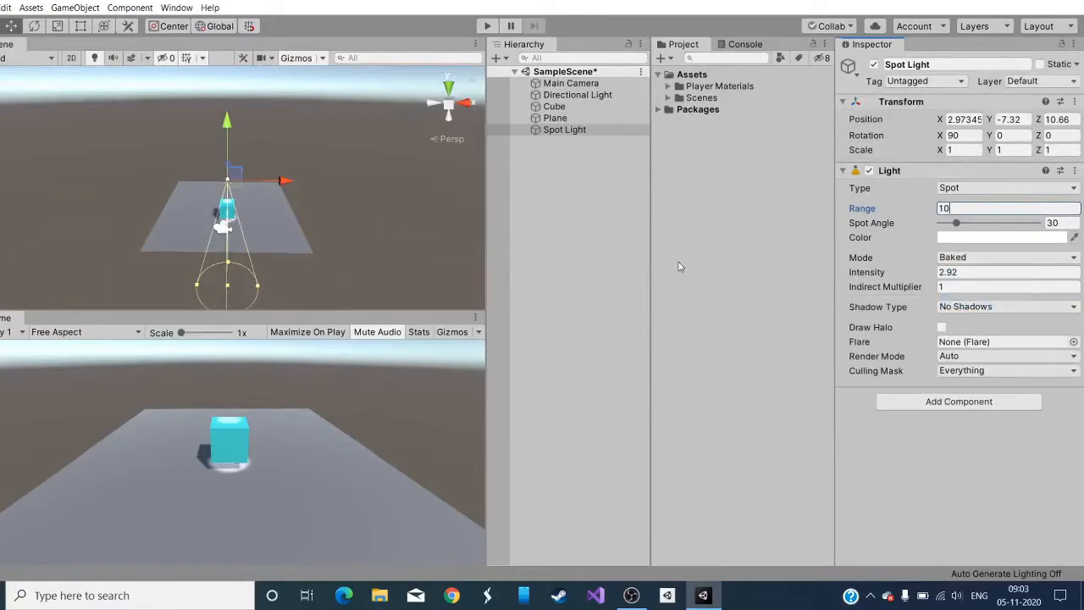
Delete the spotlight from the scene
left_click(564, 118)
left_click(567, 130)
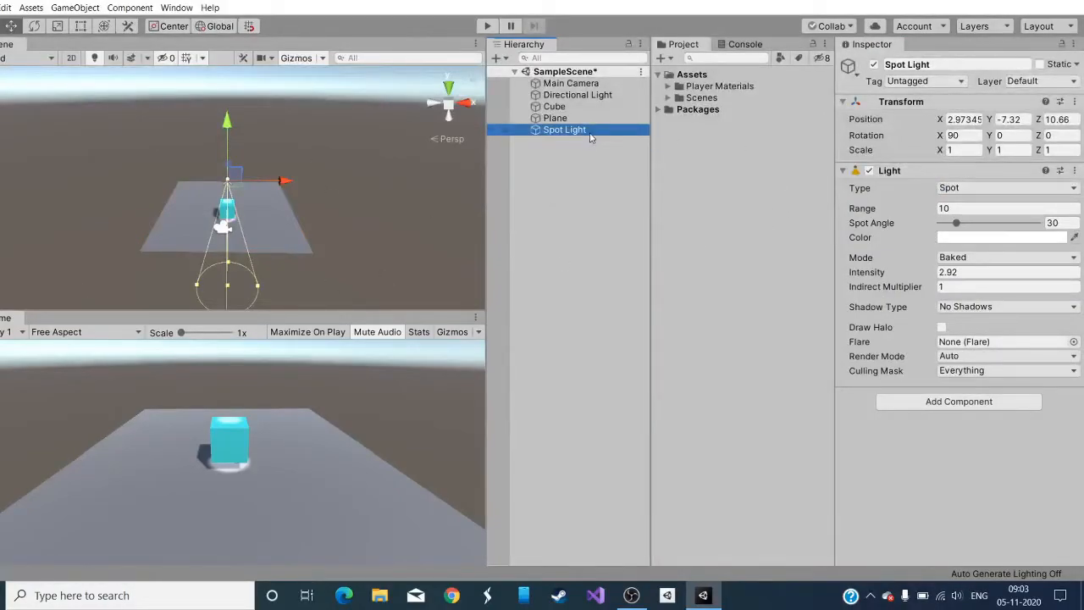
key("Delete")
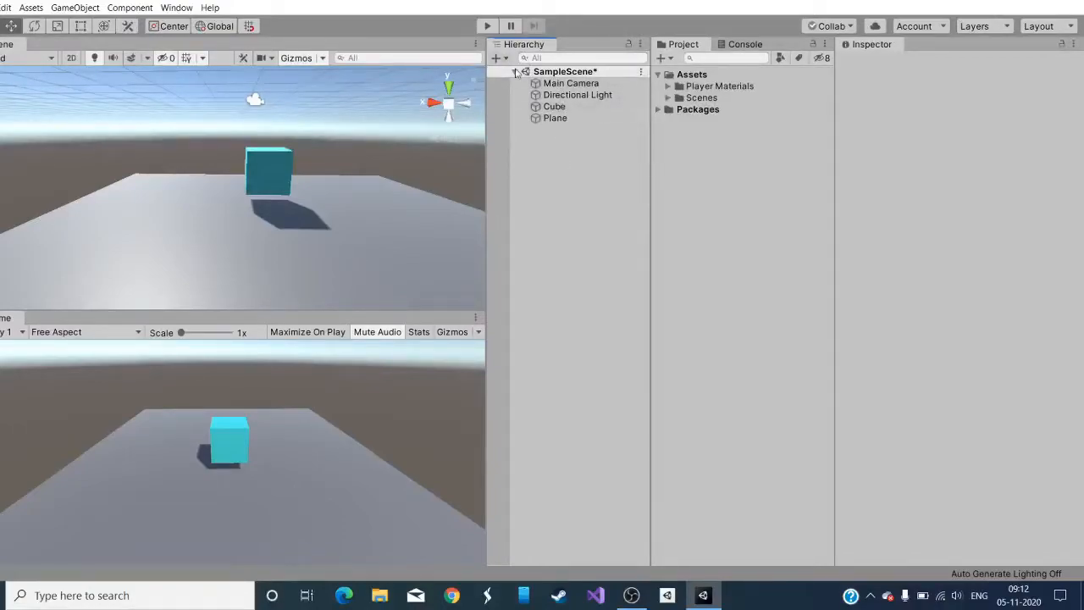
Add an area light to the scene
left_click(499, 58)
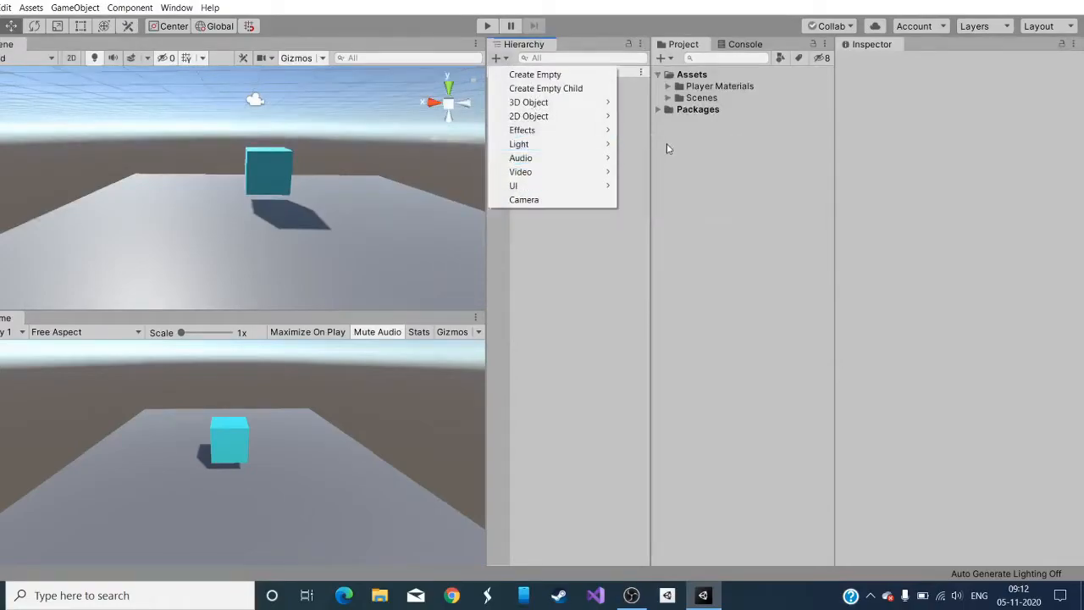
mouse_move(607, 149)
left_click(674, 185)
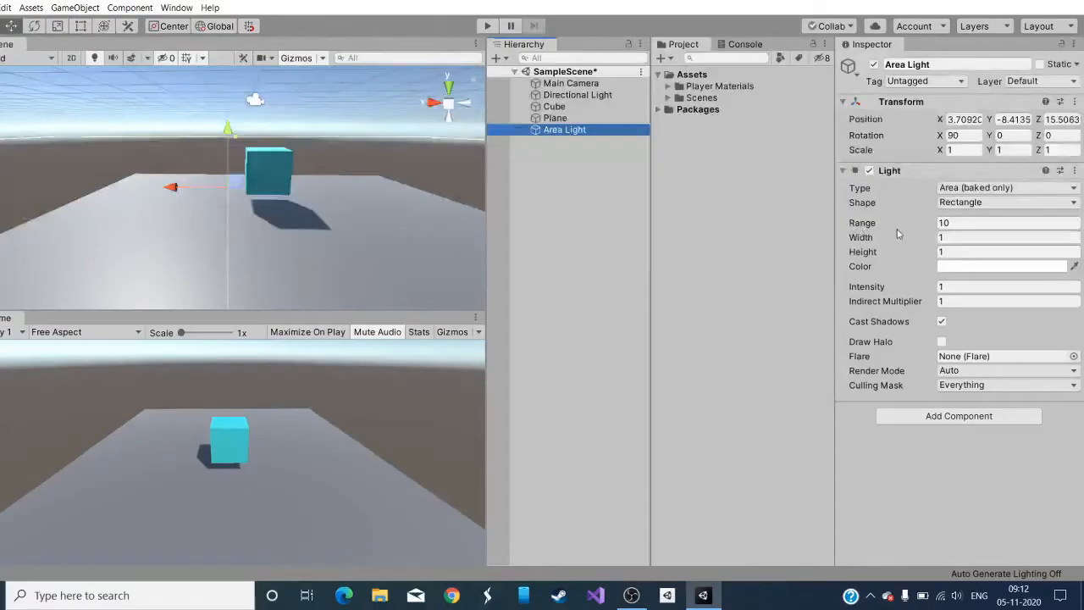
Move the area light over the plane near the cube, to about Y -8.54 and Z 13.41
left_click(991, 203)
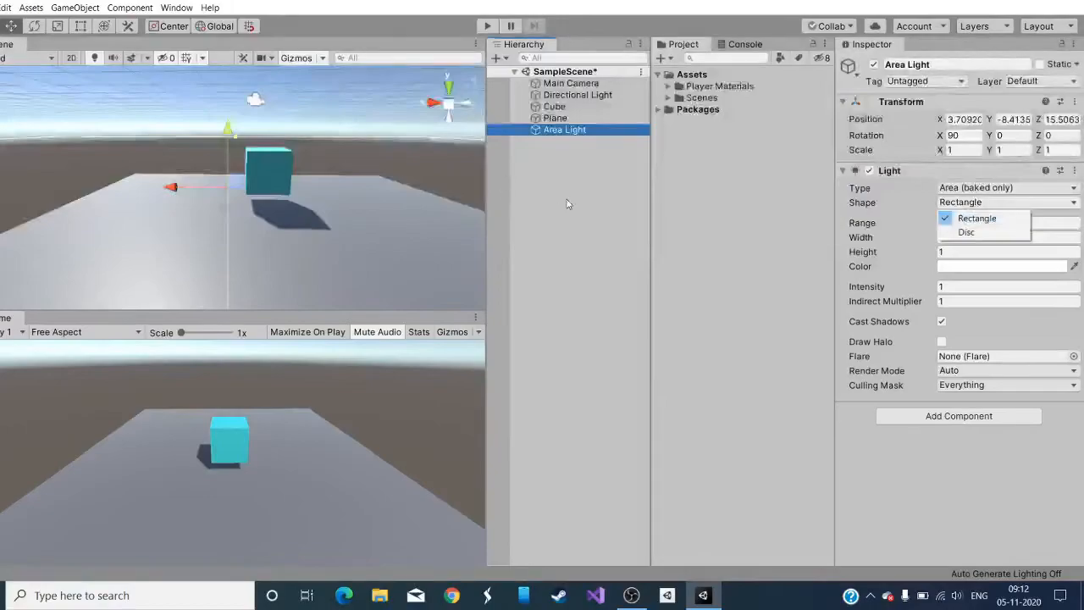
left_click(225, 103)
left_click_drag(228, 126, 251, 152)
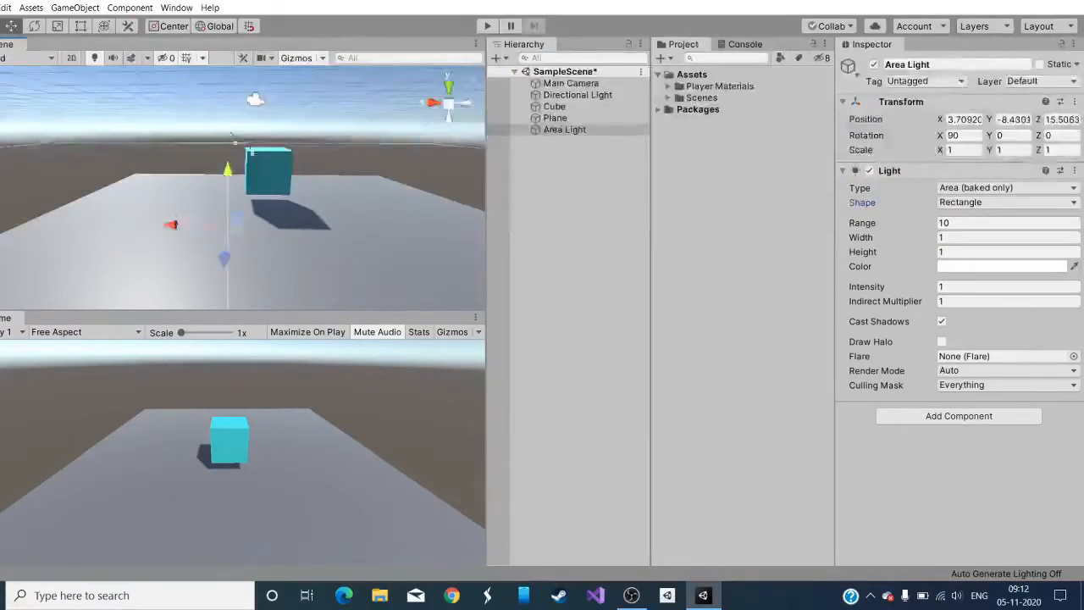
scroll(237, 211, "down", 5)
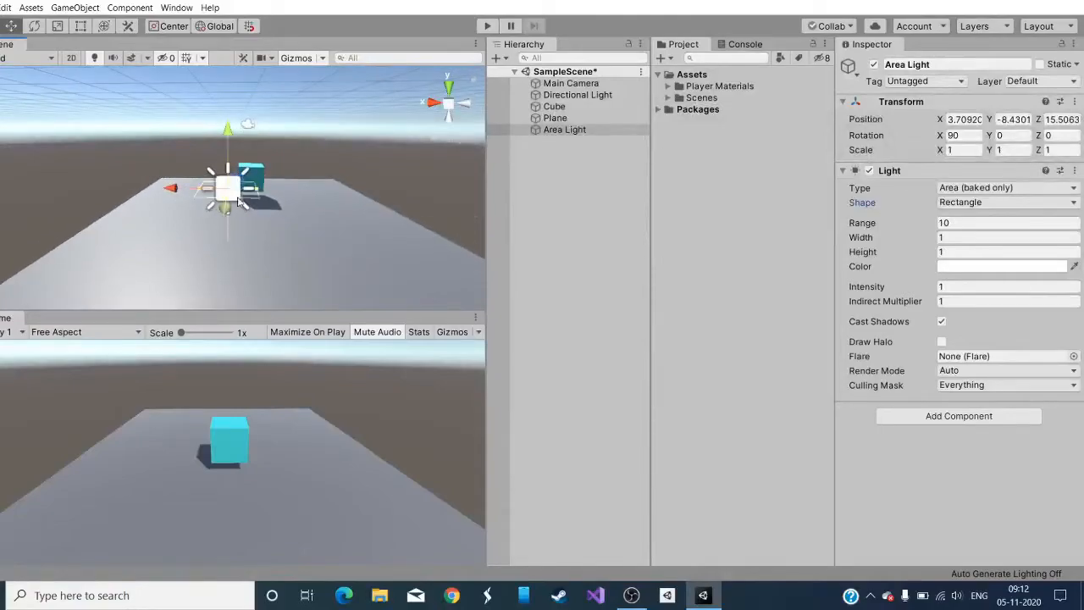
left_click_drag(238, 202, 246, 180)
left_click_drag(299, 149, 80, 249, "alt")
right_click_drag(160, 188, 76, 166)
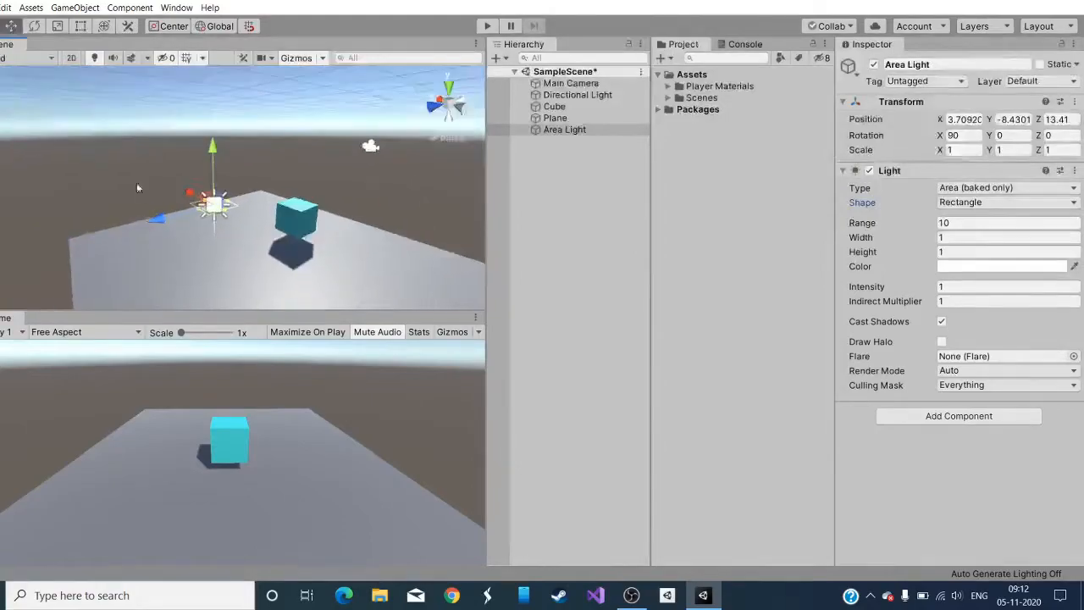
left_click_drag(213, 149, 218, 154)
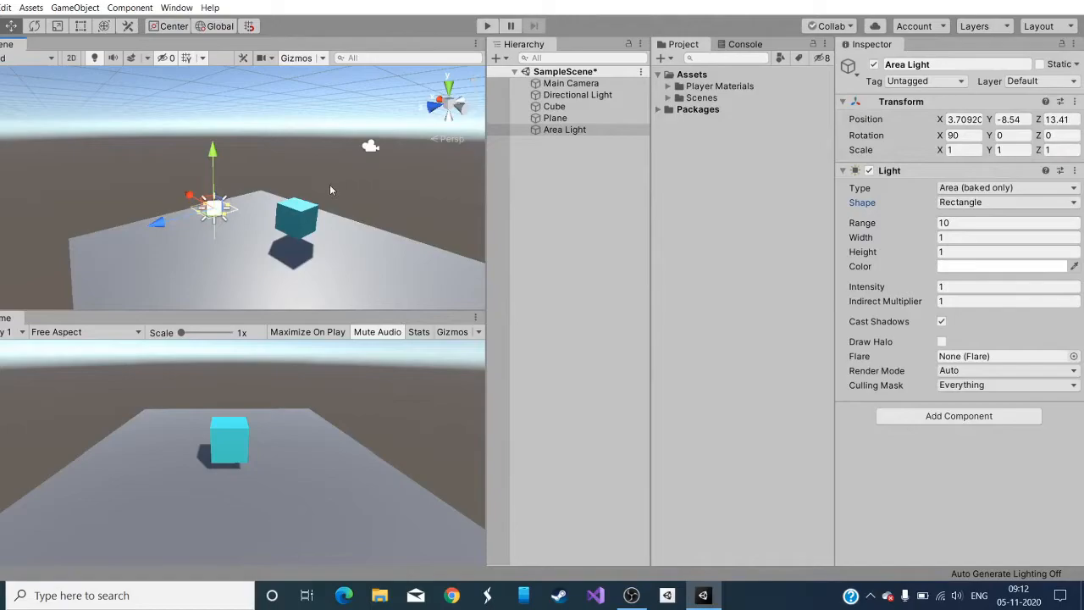
Enlarge the area light's rectangle to about 4.15 wide and 2.94 high, shifting it to about Z 13.54
left_click_drag(229, 209, 237, 204)
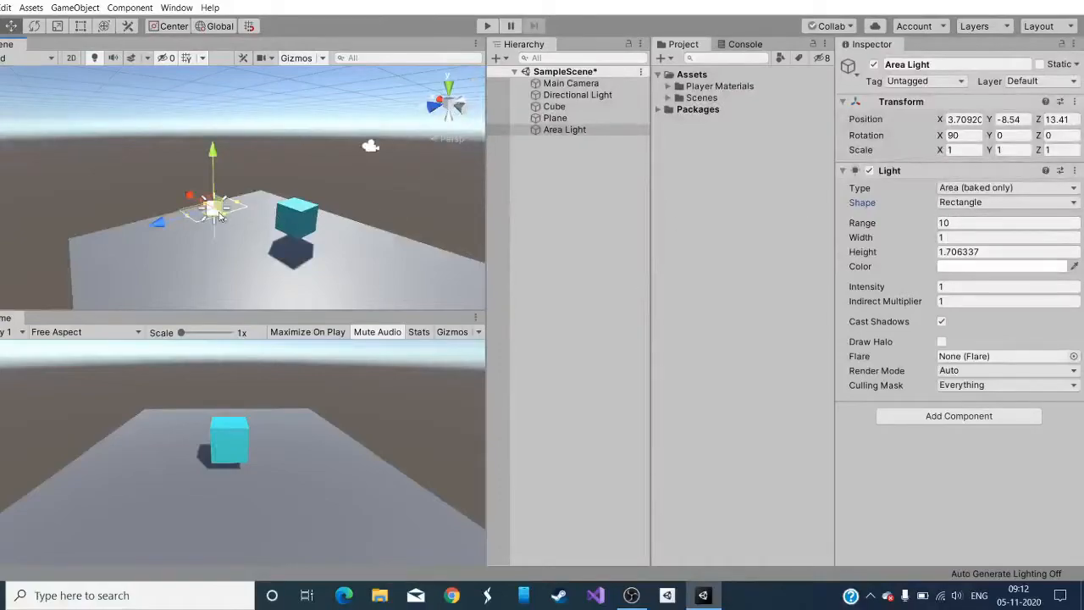
left_click_drag(225, 218, 166, 241)
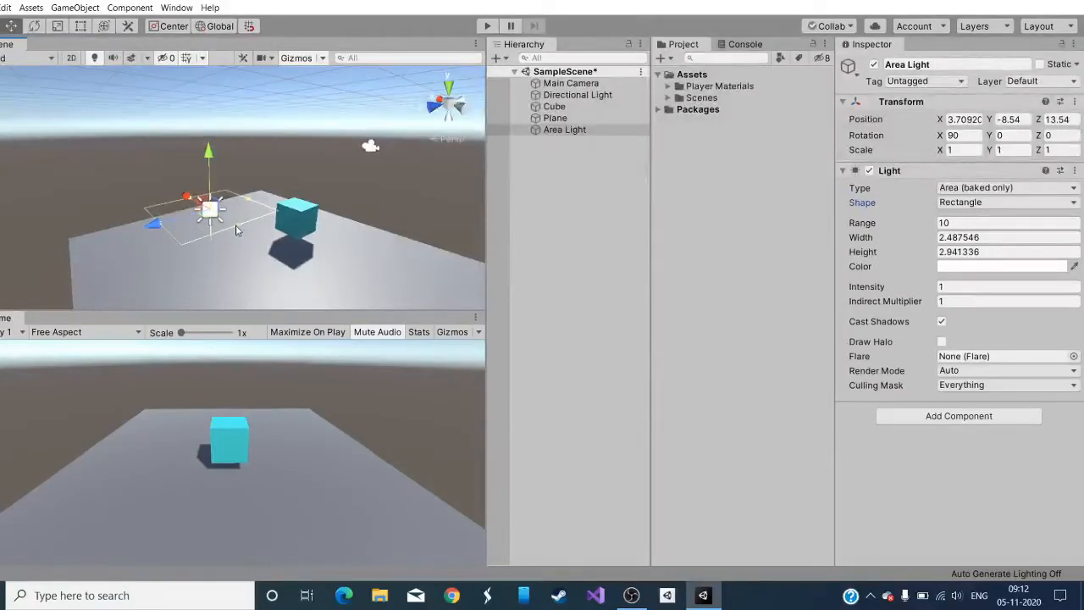
left_click_drag(240, 232, 259, 243)
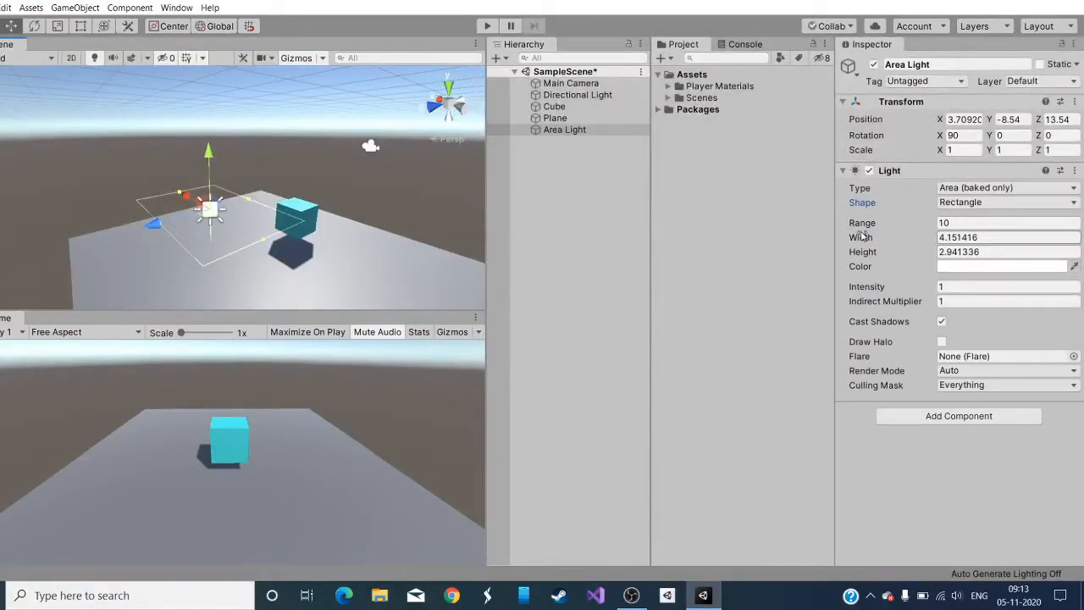
Set the area light's range to 50 and its color to red
left_click(952, 222)
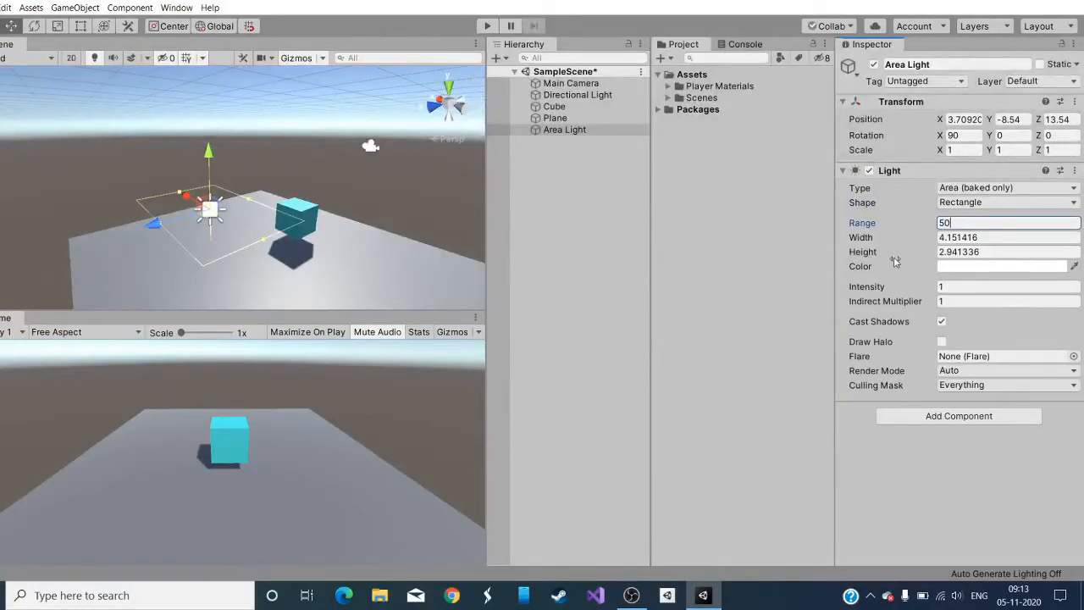
left_click(974, 266)
left_click_drag(82, 119, 142, 5)
left_click(135, 3)
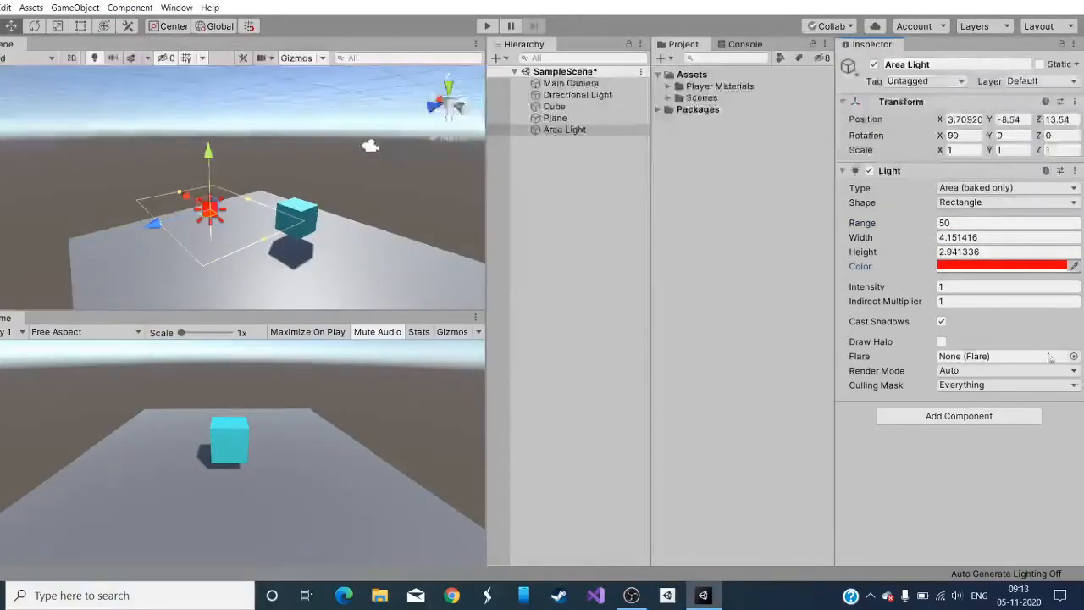
Set the area light's intensity to 3, and toggle its shadow casting off and on again
left_click(959, 288)
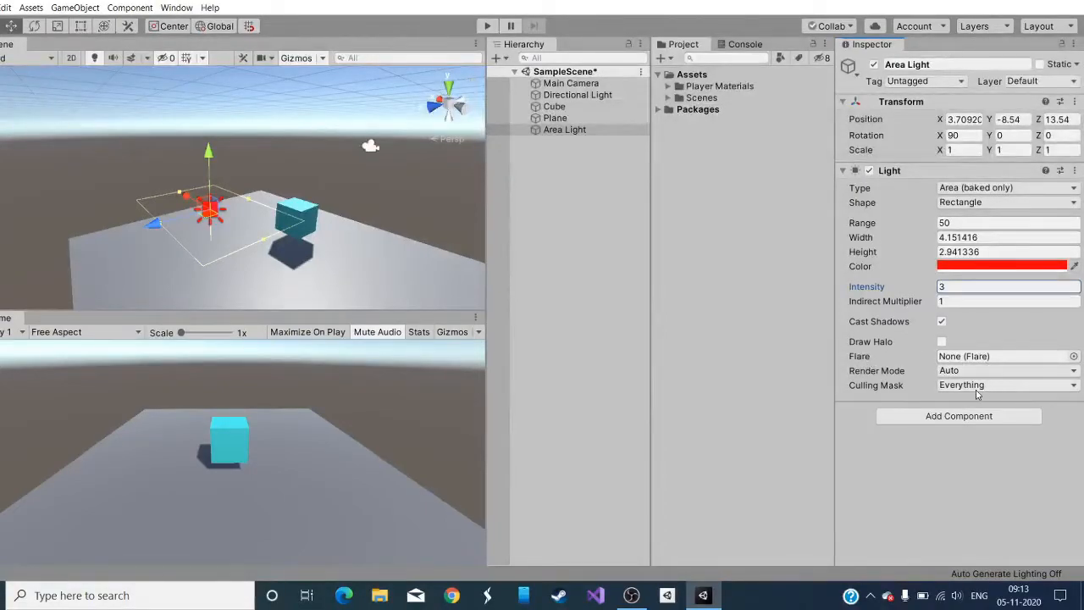
left_click(943, 322)
left_click(943, 323)
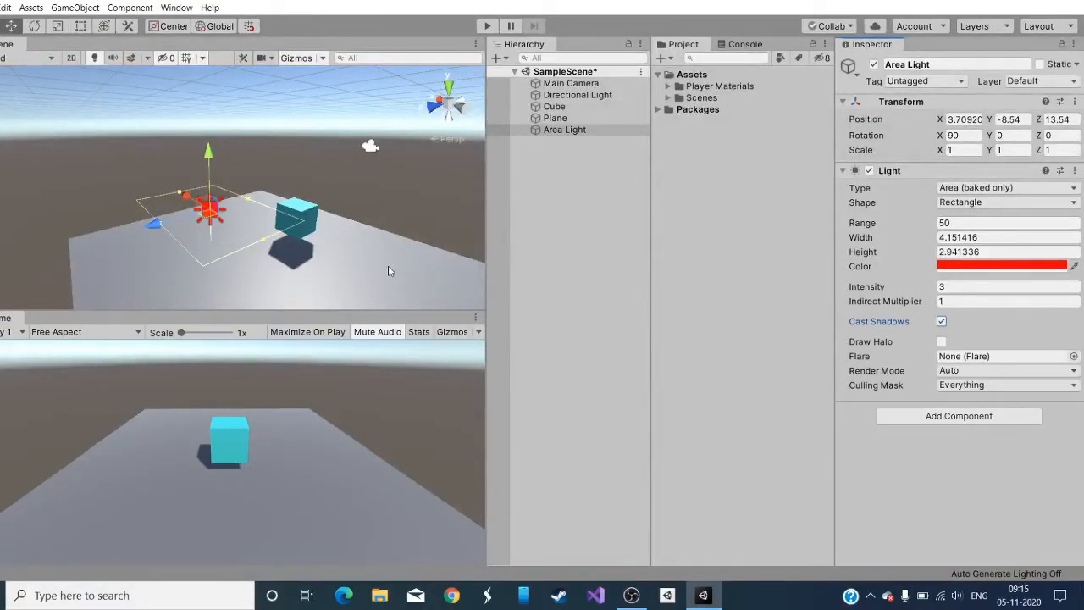
Mark the plane as a static object and reselect the area light
left_click(296, 290)
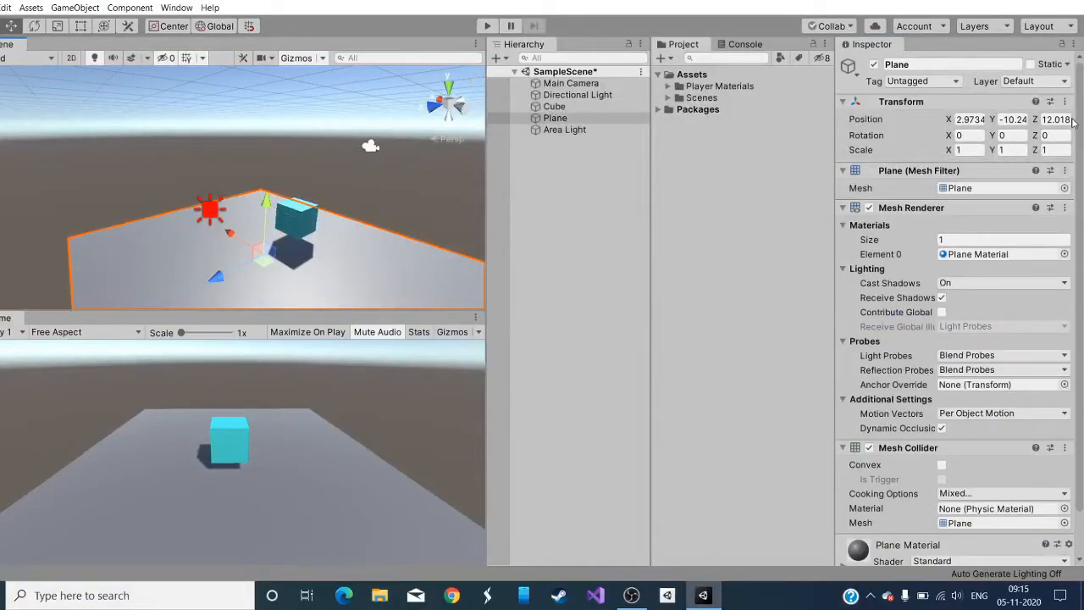
left_click(1030, 65)
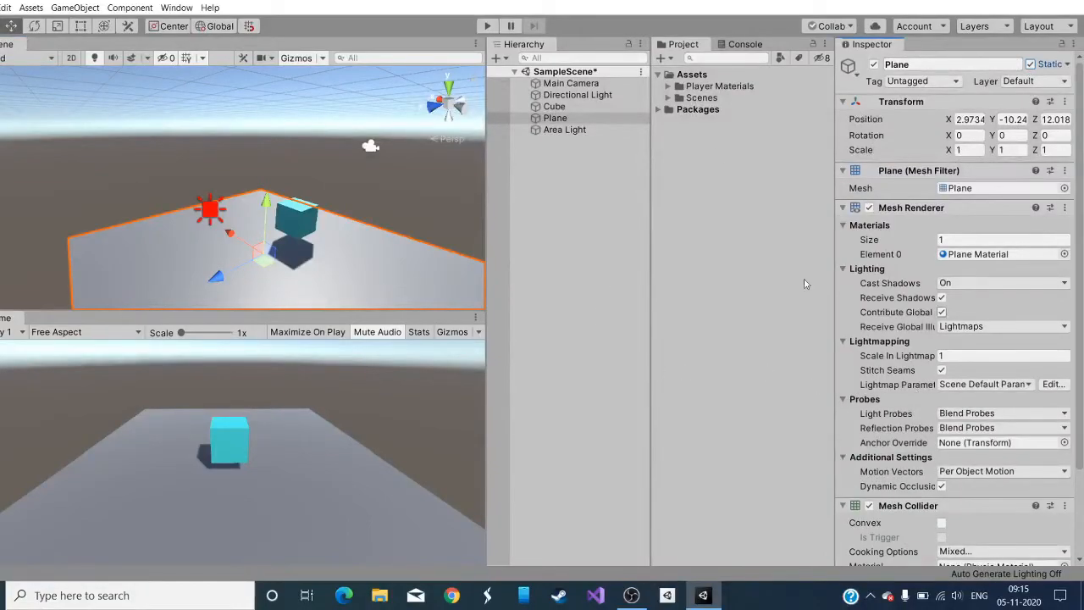
left_click(203, 217)
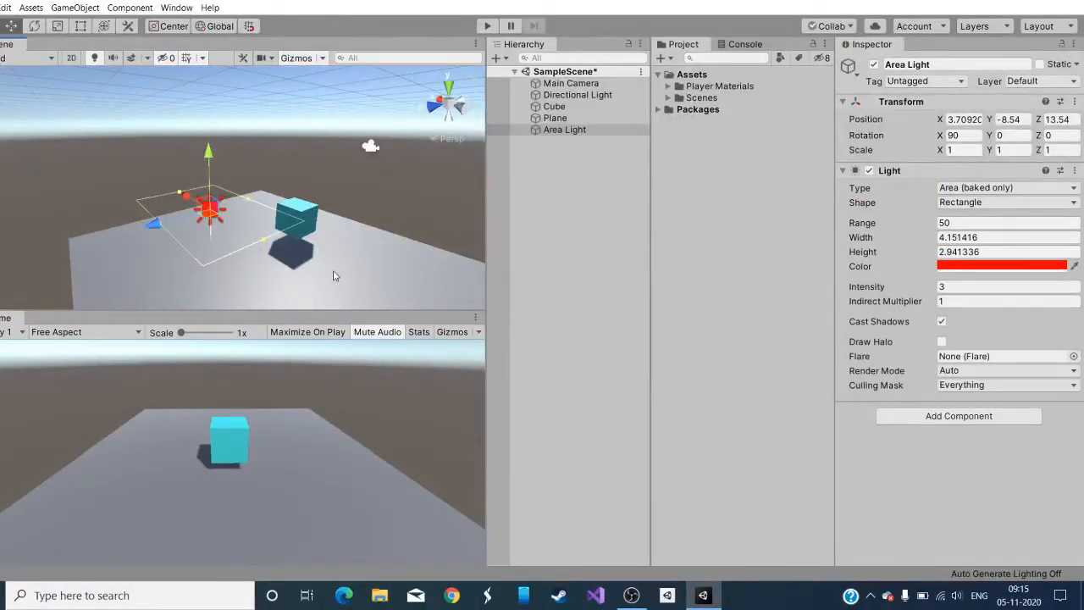
left_click(569, 108)
left_click(557, 131)
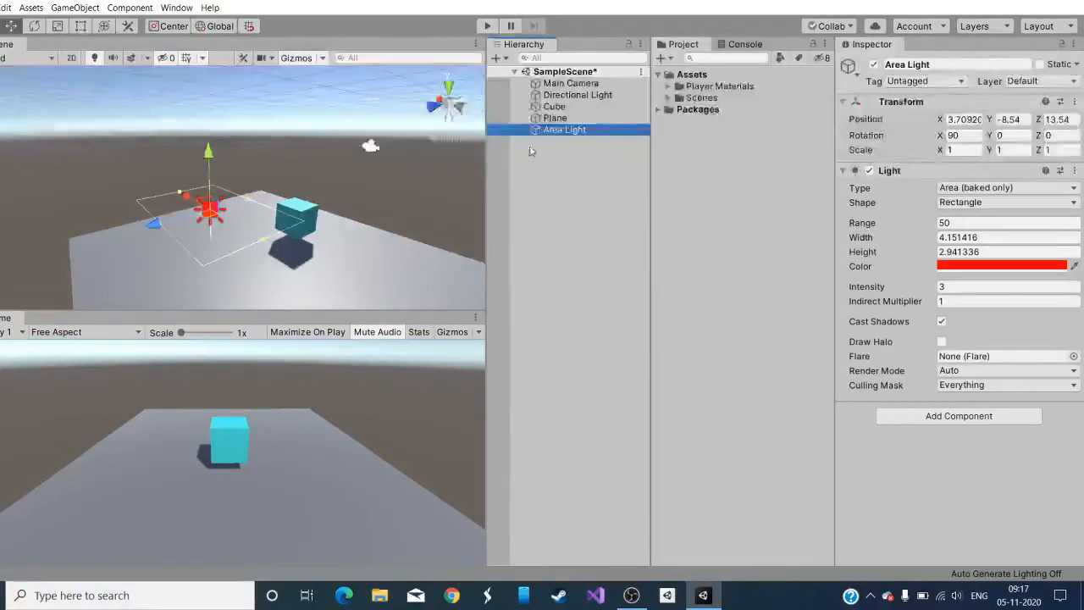
Open the scene's Lighting Settings and enable Realtime Global Illumination
left_click(188, 9)
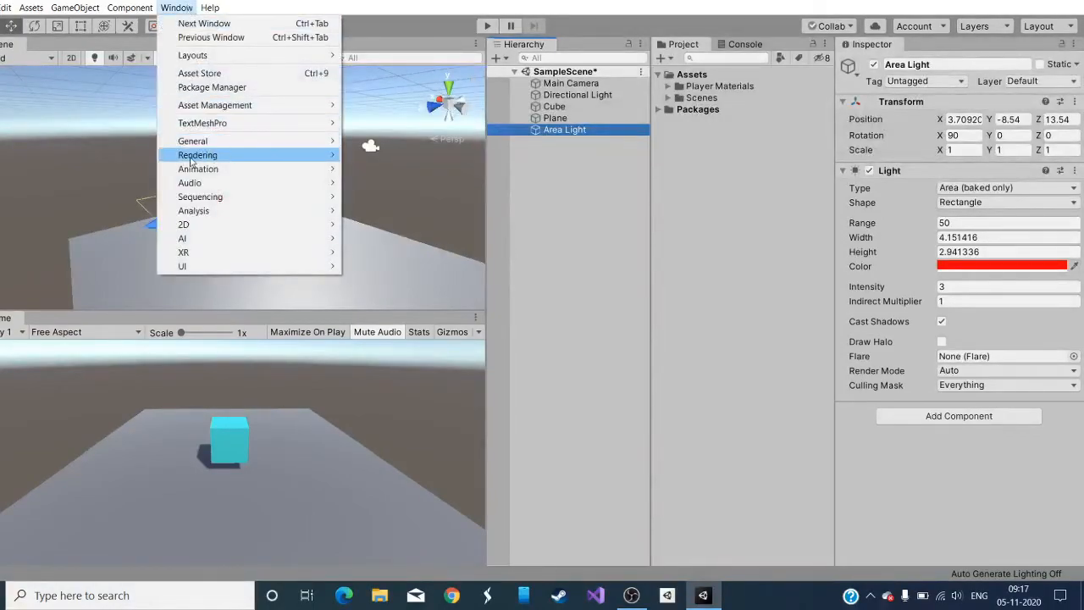
mouse_move(235, 159)
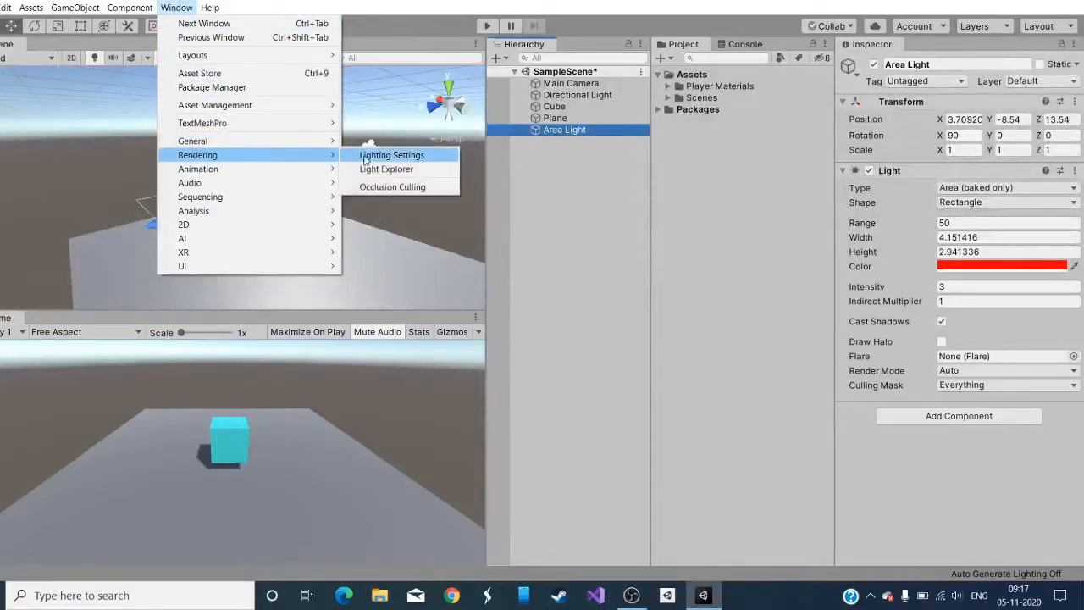
left_click(377, 158)
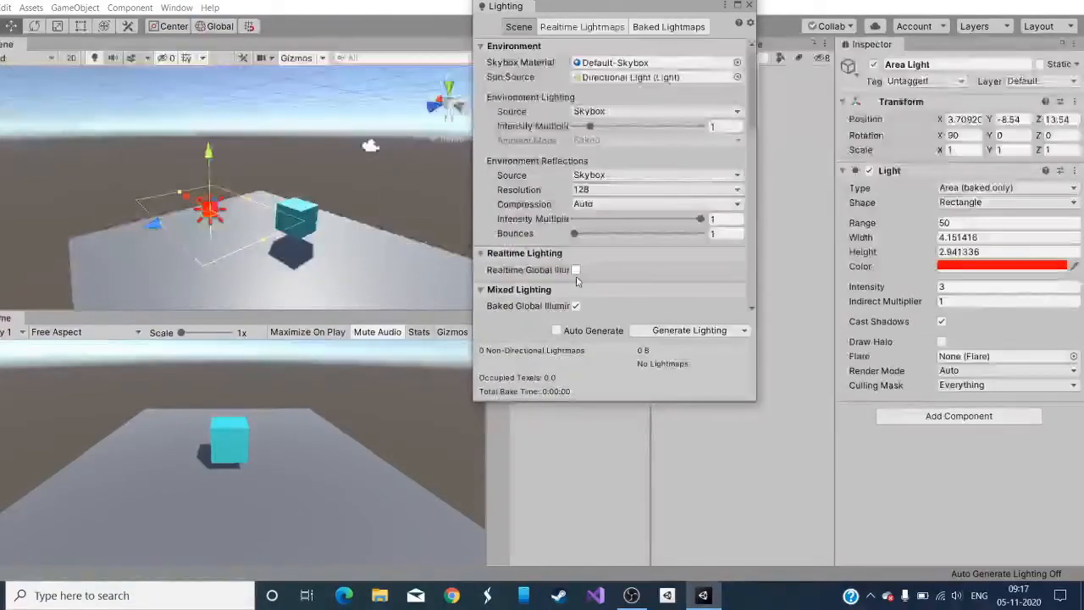
scroll(576, 275, "down", 2)
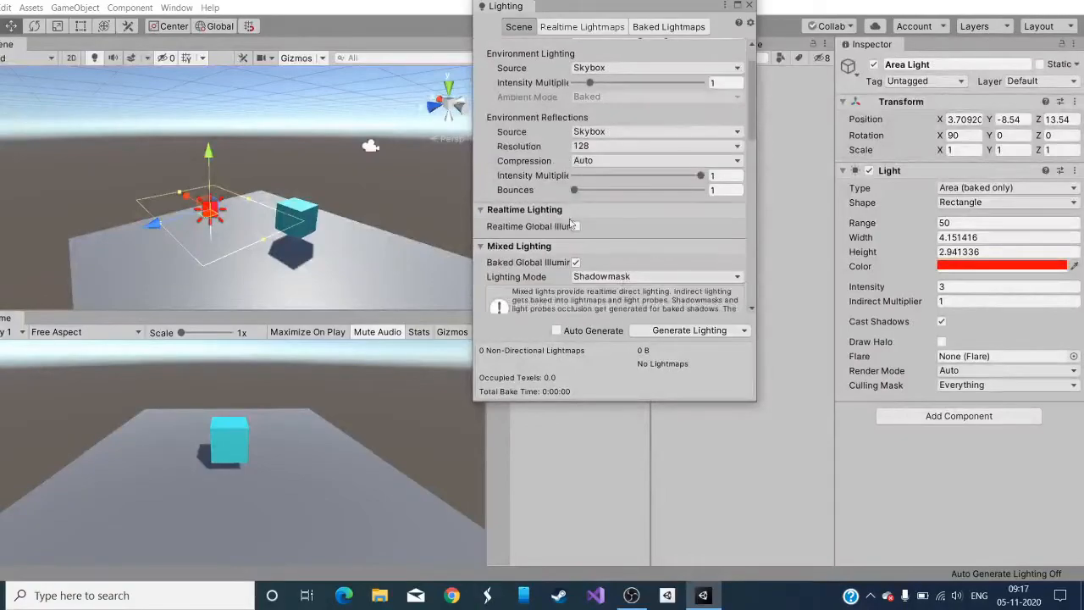
left_click(575, 226)
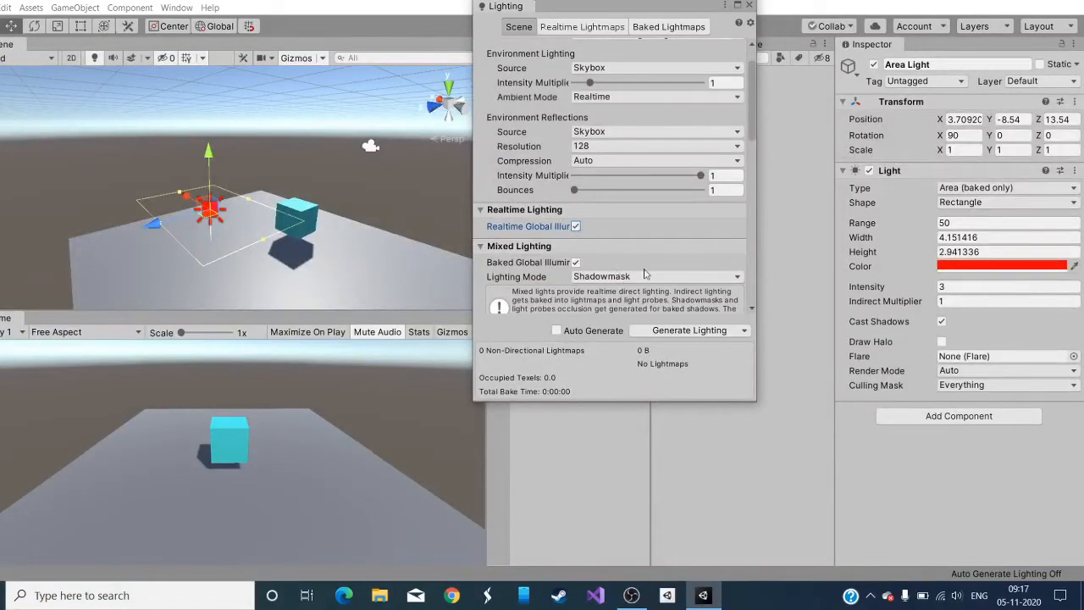
Generate the scene's baked lighting and close the Lighting settings
scroll(647, 274, "down", 5)
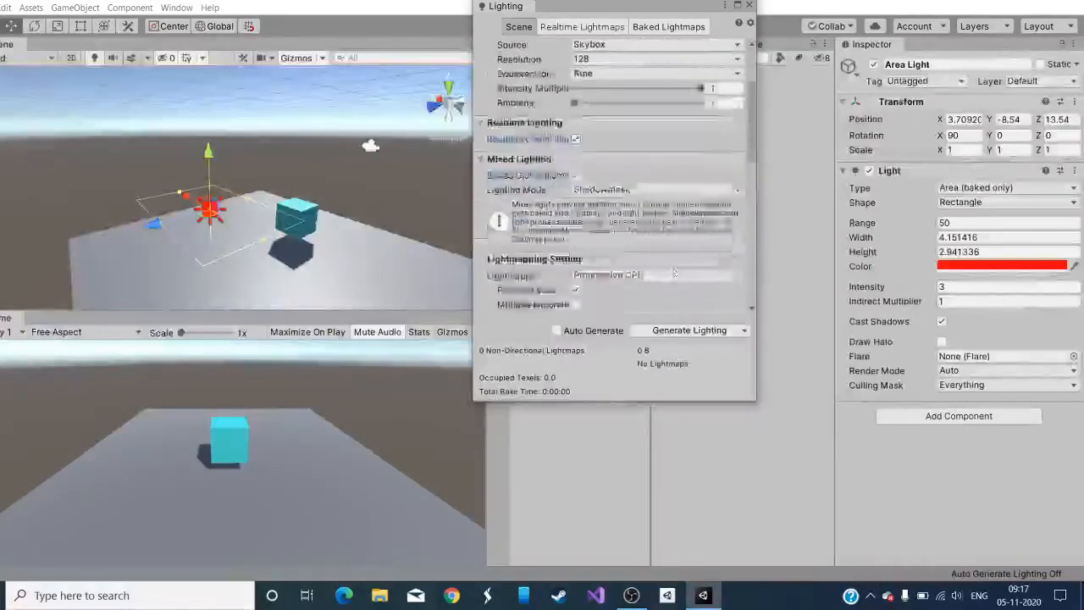
left_click(691, 331)
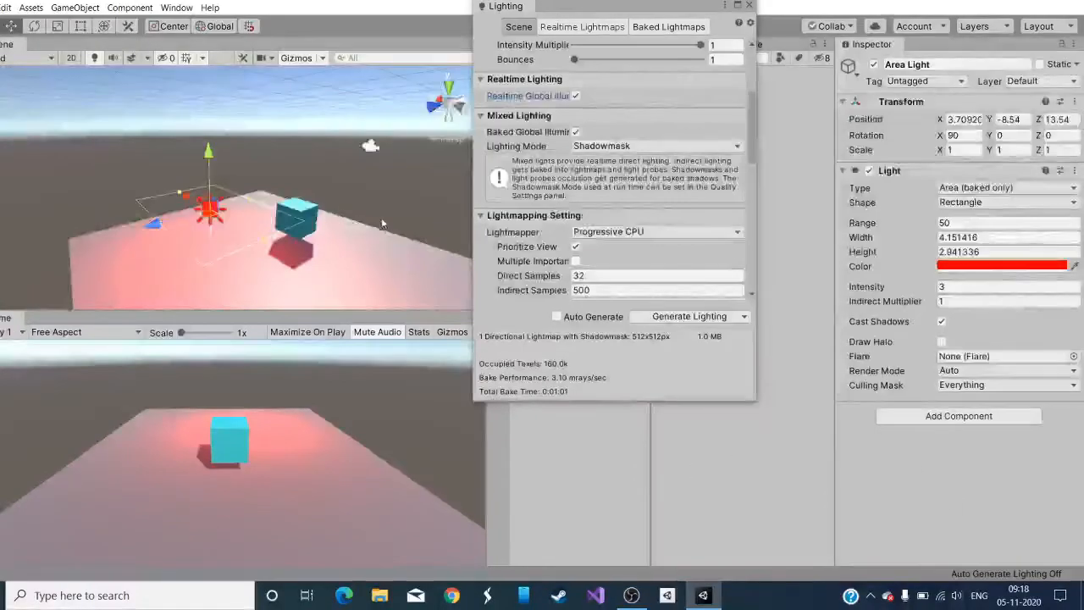
left_click(748, 6)
Move the area light across the plane to about X 1.93 and Z 14.3
right_click_drag(347, 185, 337, 233)
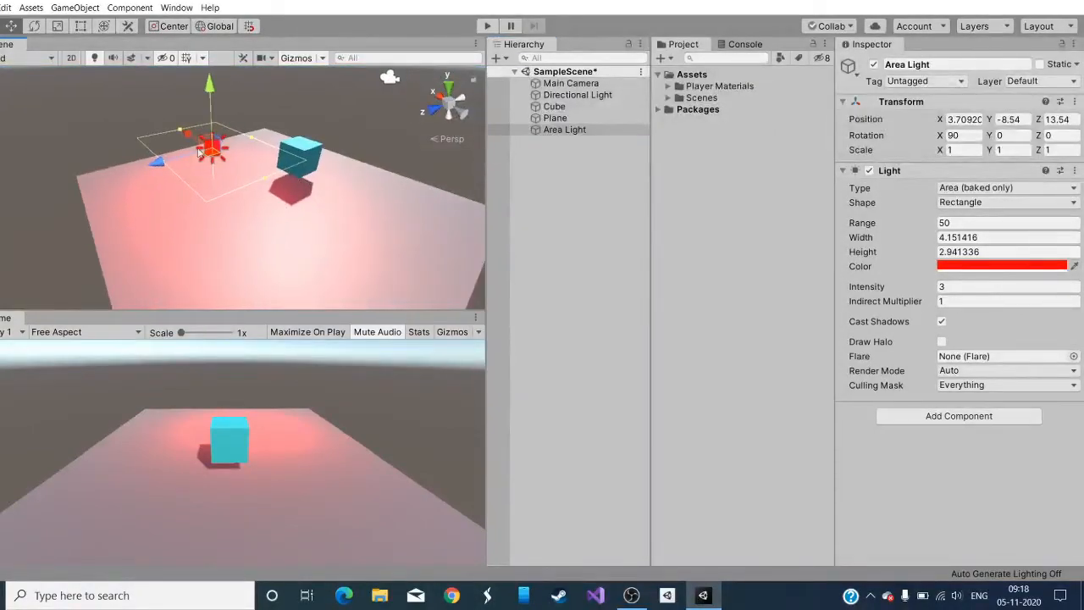
left_click_drag(168, 159, 246, 240)
left_click_drag(291, 271, 174, 139)
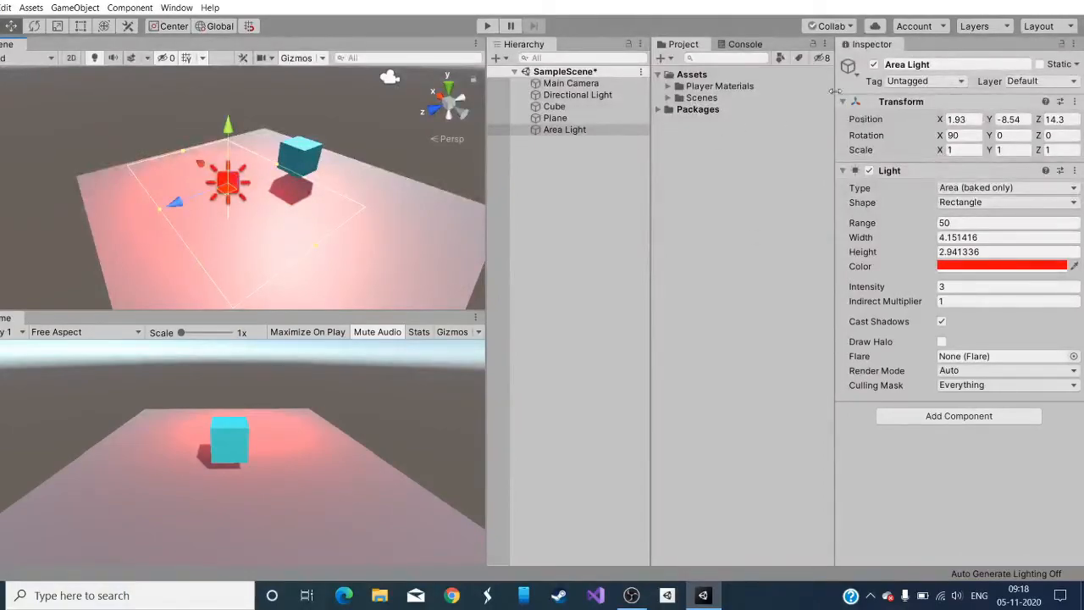
Deactivate the area light object and move it along X to about 6.43
left_click(874, 65)
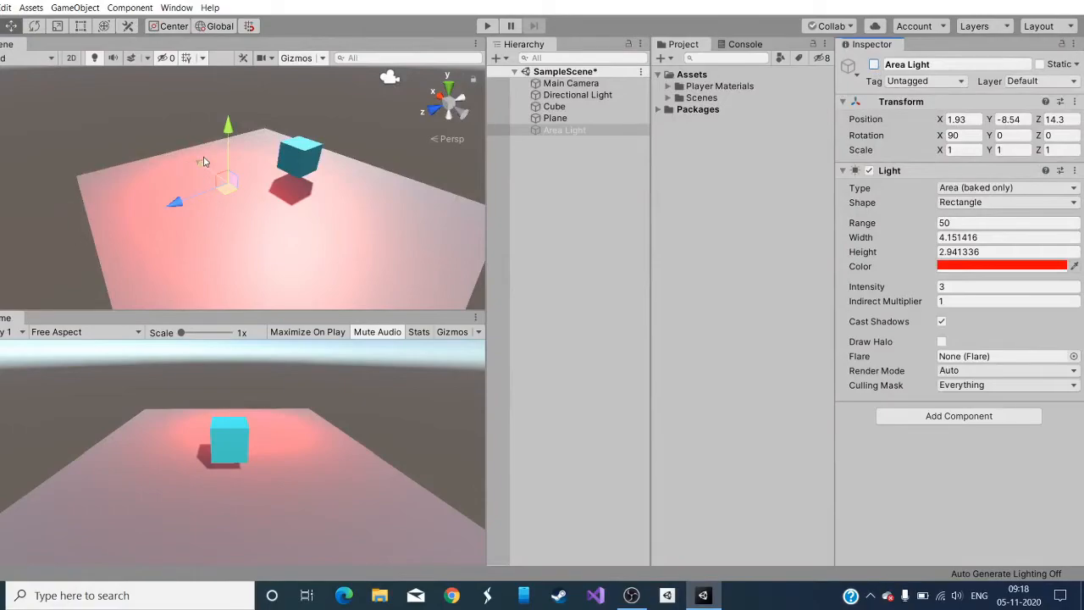
left_click_drag(201, 164, 189, 134)
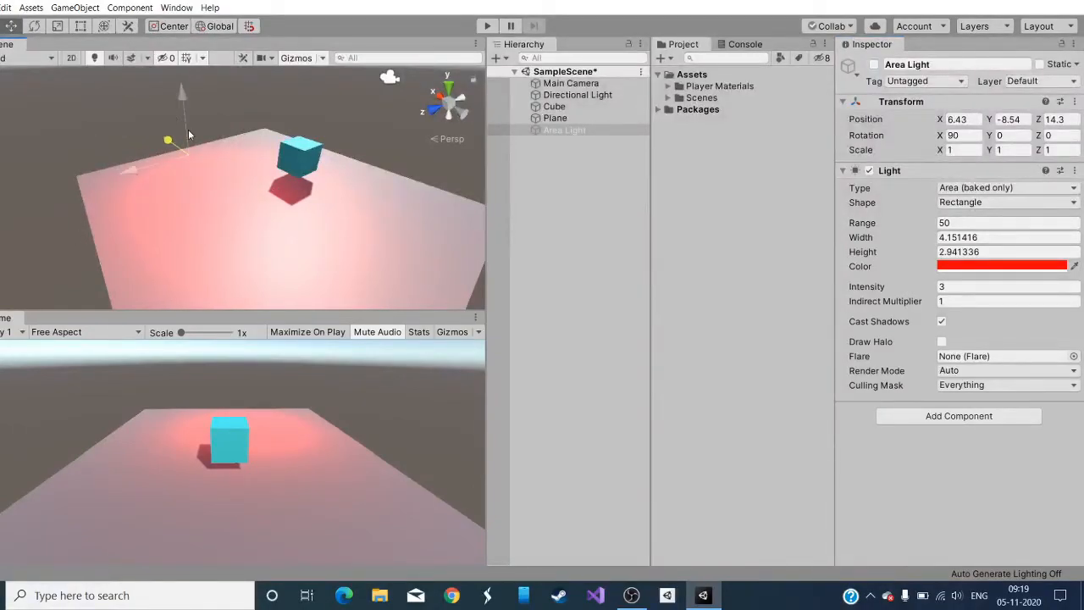
Delete the area light from the scene and dismiss the mail notifications
left_click(570, 132)
key("Delete")
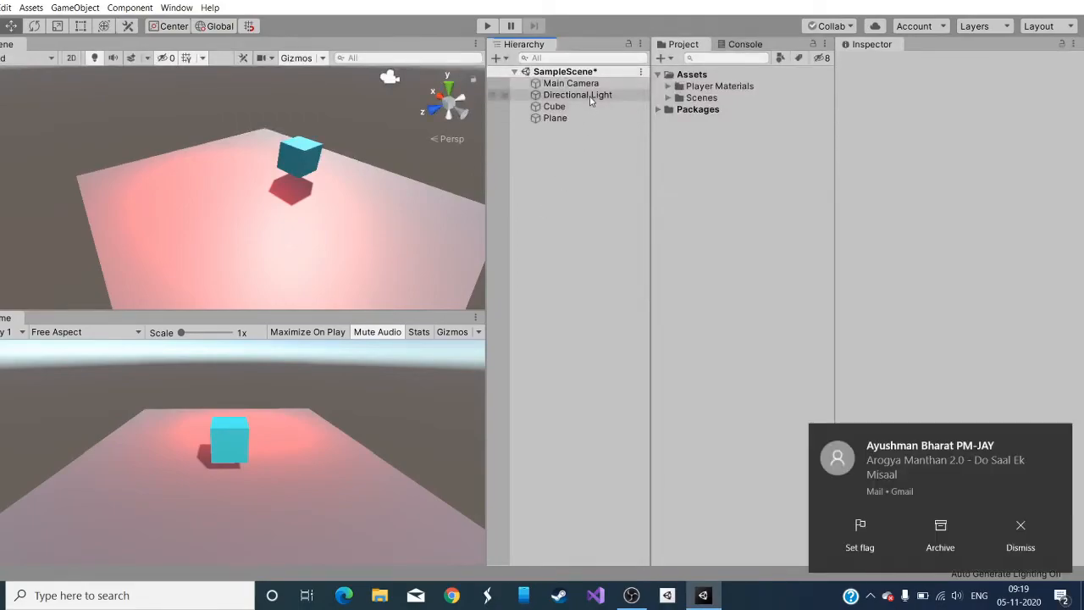
left_click(1023, 542)
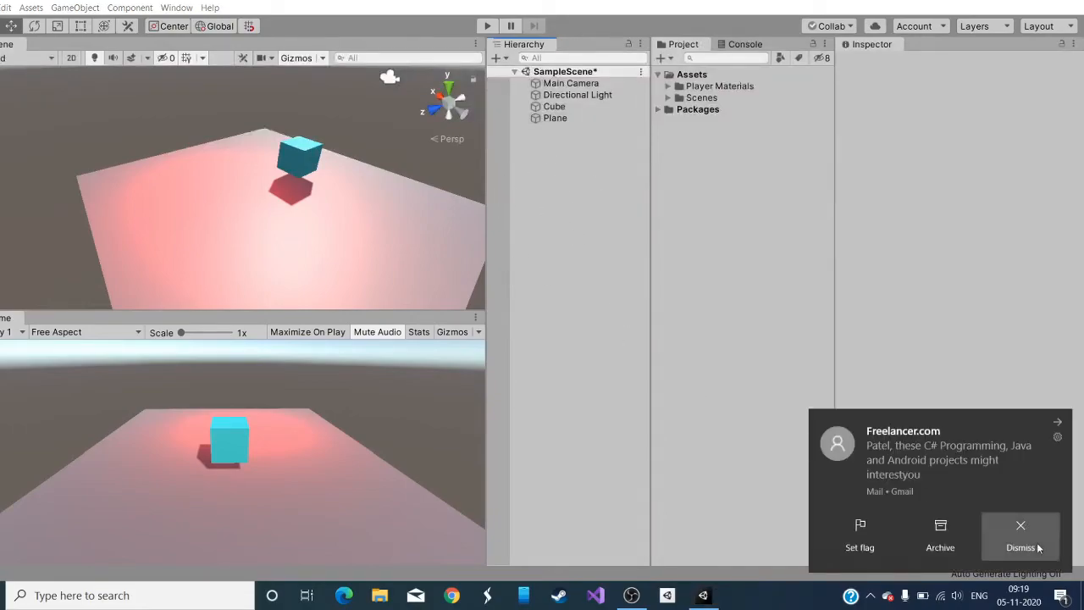
left_click(1022, 542)
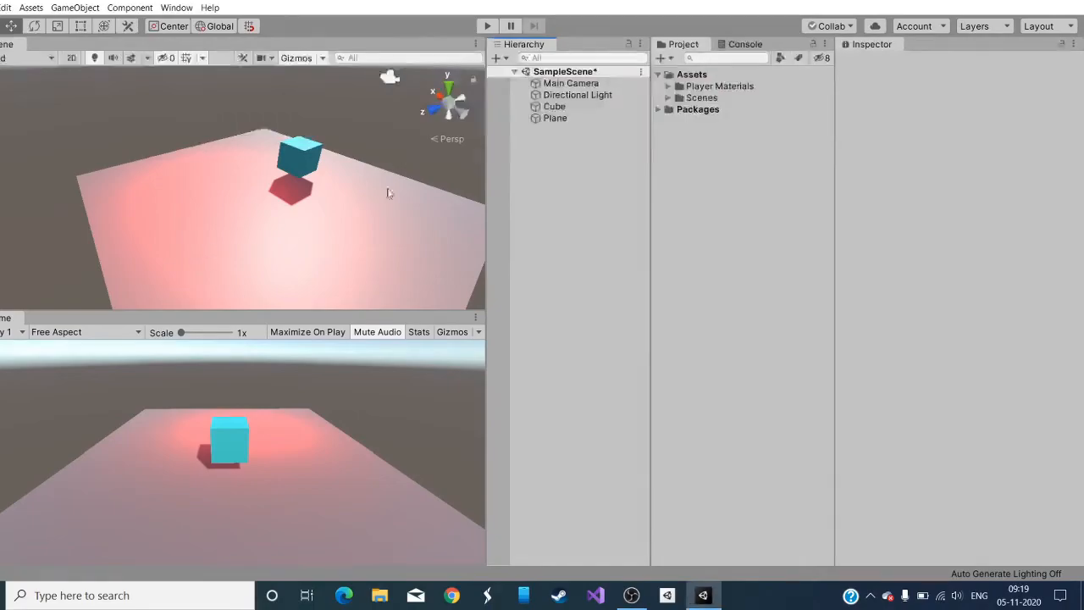